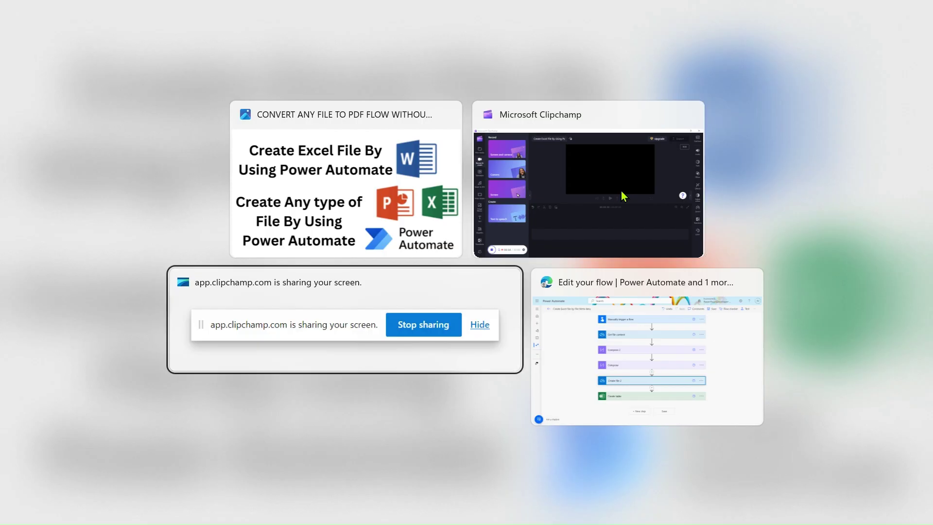
{"action": "key", "text": "alt+Tab"}
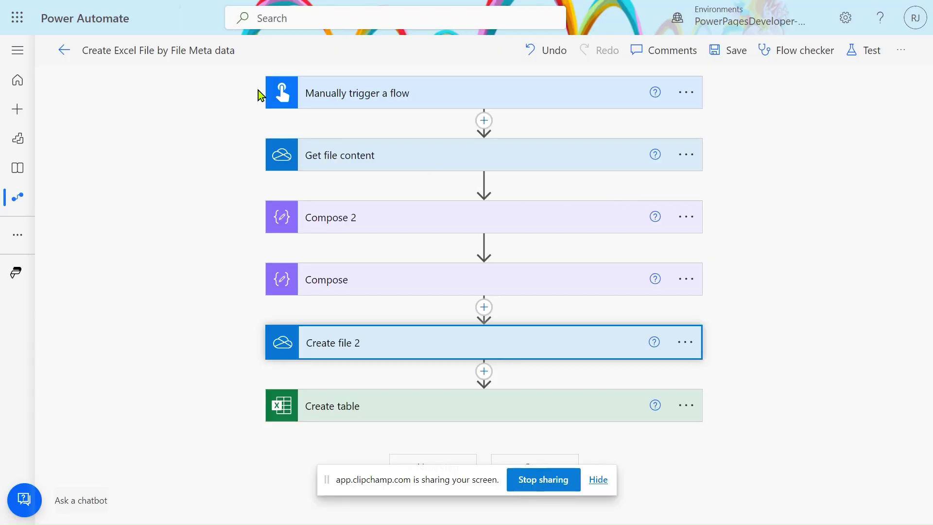
Bring the flow editor forward and expand the manual trigger and Get file content steps.
{"action": "left_click", "coordinate": [377, 96]}
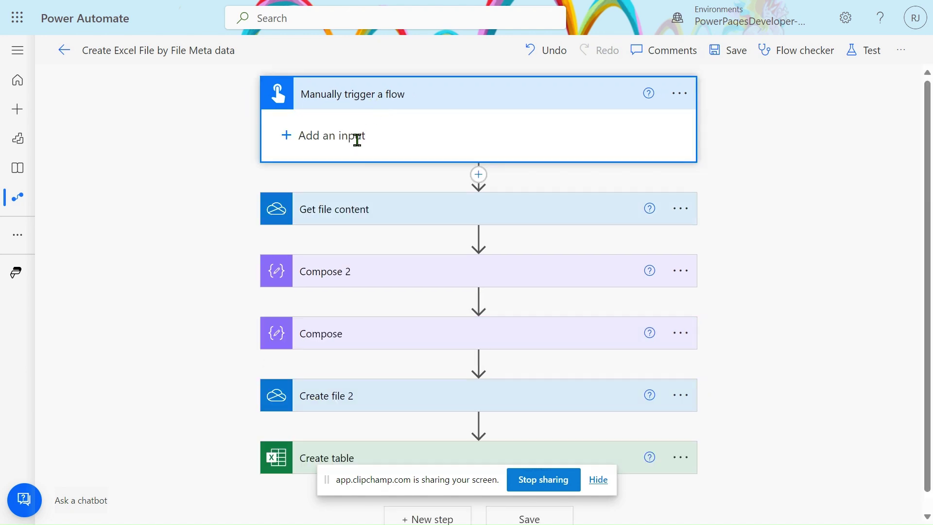
{"action": "left_click", "coordinate": [381, 213]}
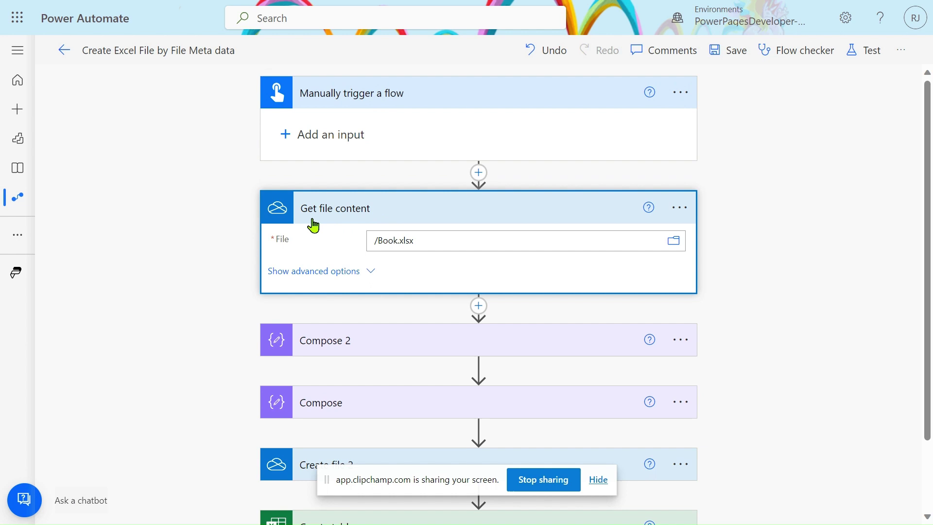
Insert a new action after the trigger and search for 'GET FILE CO' to find Get file content.
{"action": "left_click", "coordinate": [478, 173]}
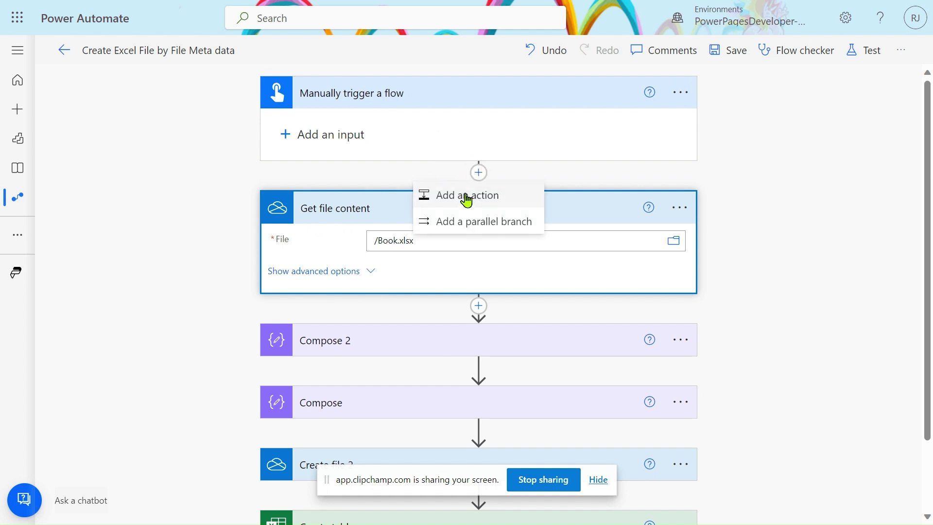
{"action": "left_click", "coordinate": [464, 194]}
{"action": "left_click", "coordinate": [428, 193]}
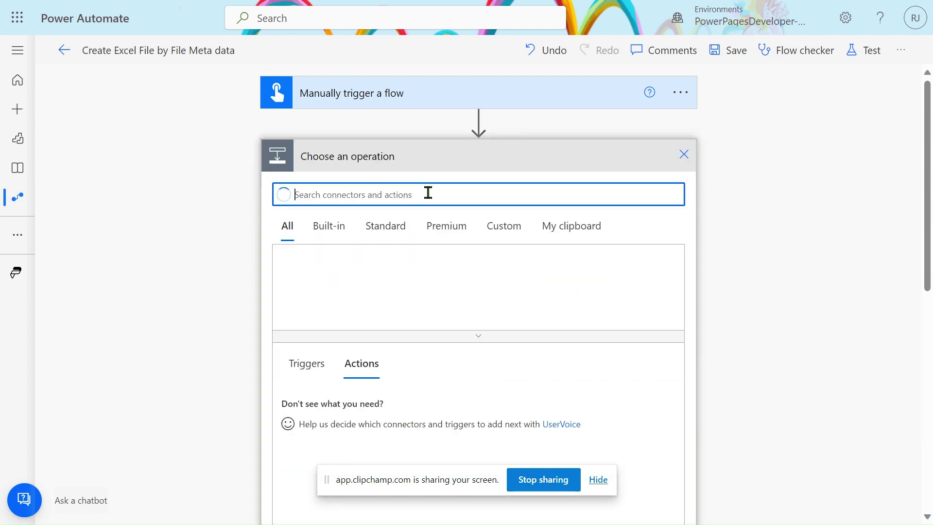
{"action": "type", "text": "GET FILE"}
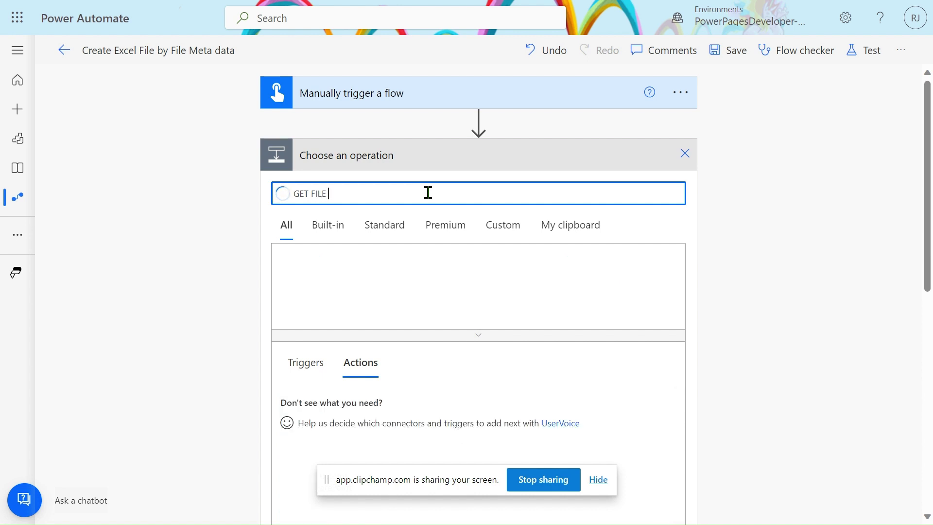
{"action": "type", "text": "CO"}
{"action": "left_click", "coordinate": [598, 479]}
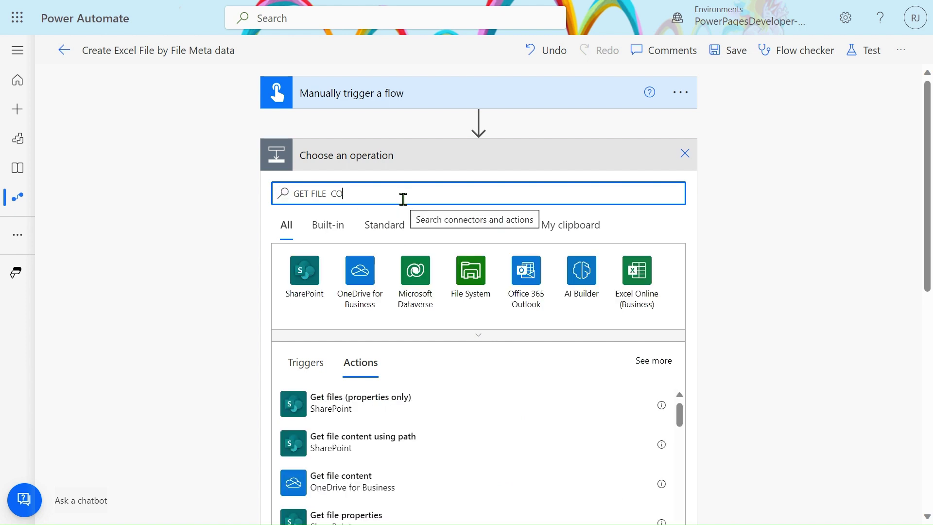
Add OneDrive Get file content 2, point it at /Book.xlsx from Root, and show advanced options.
{"action": "left_click", "coordinate": [364, 482]}
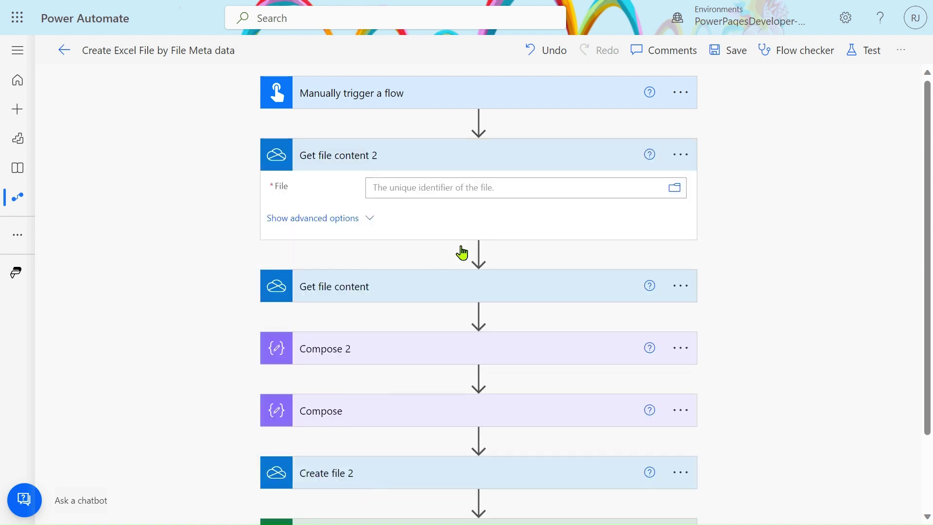
{"action": "left_click", "coordinate": [676, 190]}
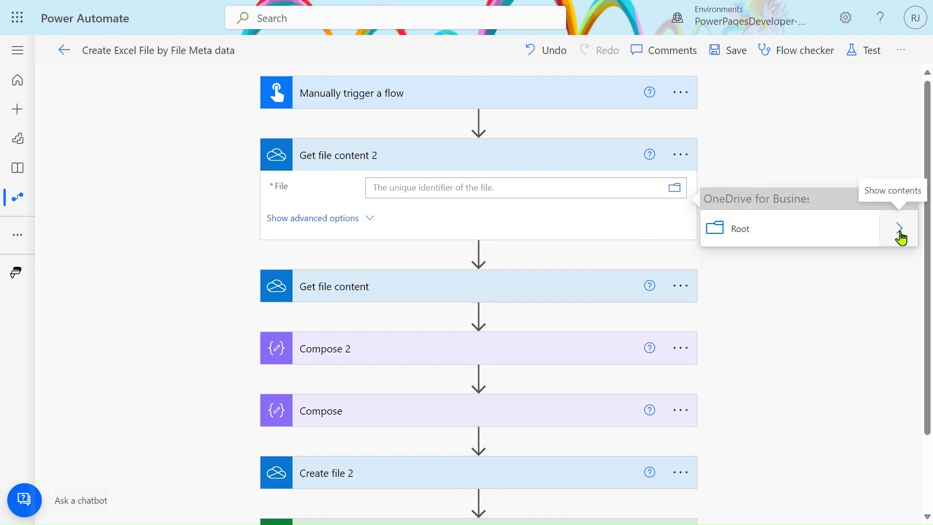
{"action": "left_click", "coordinate": [899, 228]}
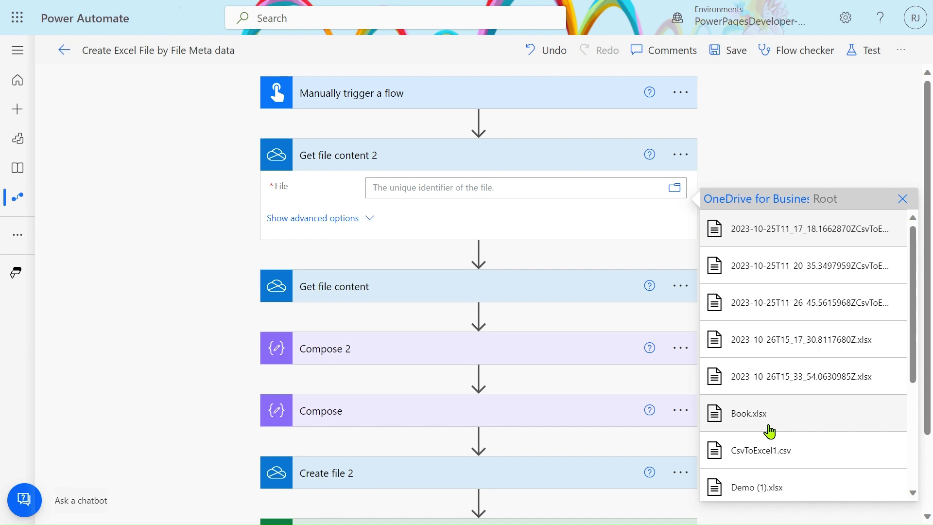
{"action": "left_click", "coordinate": [748, 413]}
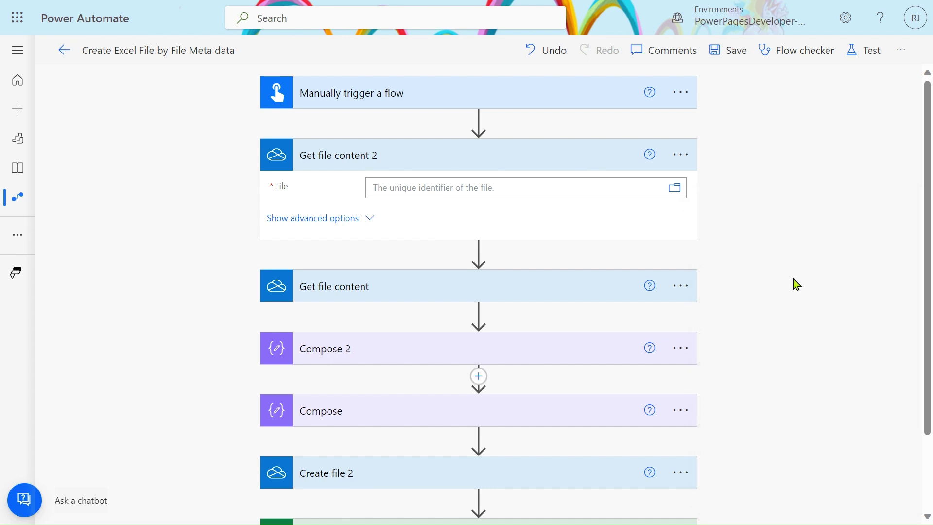
{"action": "left_click", "coordinate": [510, 188]}
{"action": "type", "text": "/Book.xlsx"}
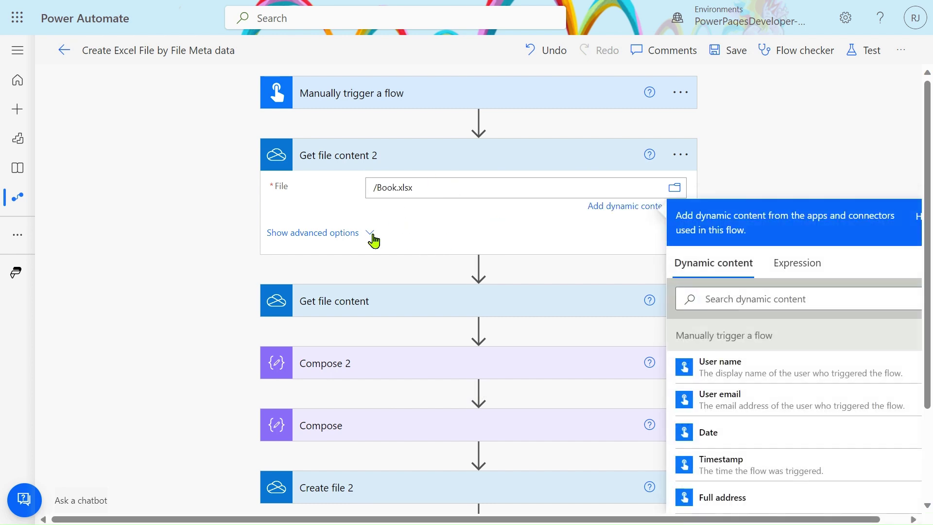
{"action": "left_click", "coordinate": [371, 233]}
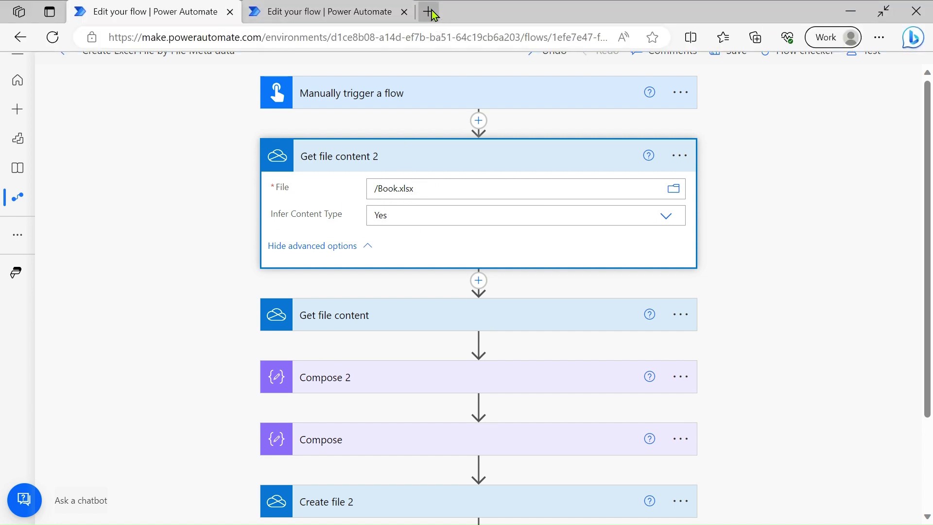
Open a new browser tab to view the blank Book.xlsx in OneDrive.
{"action": "left_click", "coordinate": [432, 10]}
{"action": "left_click", "coordinate": [96, 7]}
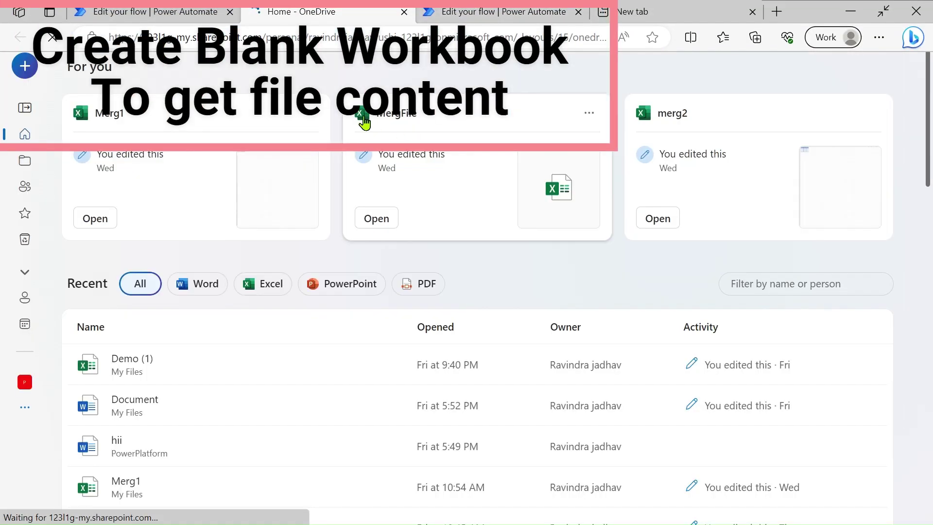
{"action": "scroll", "coordinate": [207, 341], "scroll_direction": "down", "scroll_amount": 3}
{"action": "scroll", "coordinate": [206, 341], "scroll_direction": "down", "scroll_amount": 3}
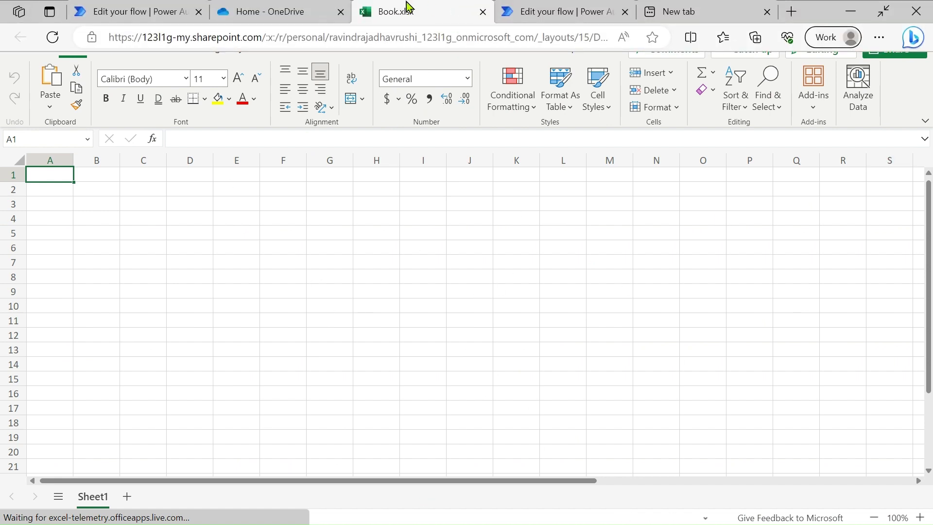
Return to the flow editor and delete the Get file content 2 step.
{"action": "left_click", "coordinate": [125, 6]}
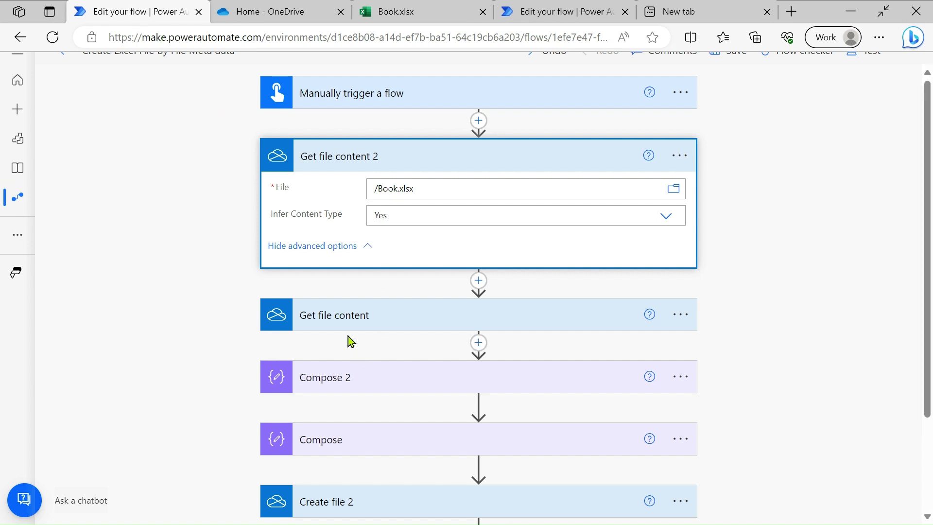
{"action": "scroll", "coordinate": [347, 336], "scroll_direction": "down", "scroll_amount": 1}
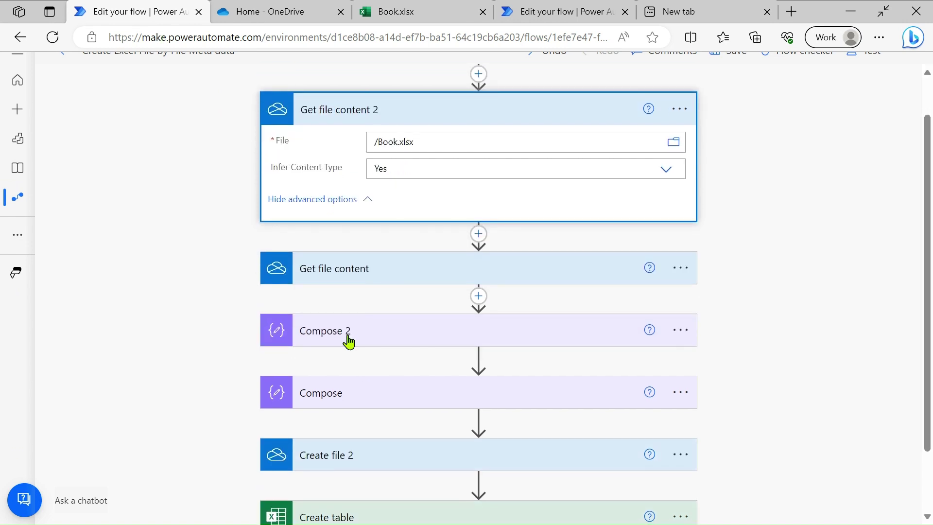
{"action": "left_click", "coordinate": [679, 109]}
{"action": "left_click", "coordinate": [679, 108]}
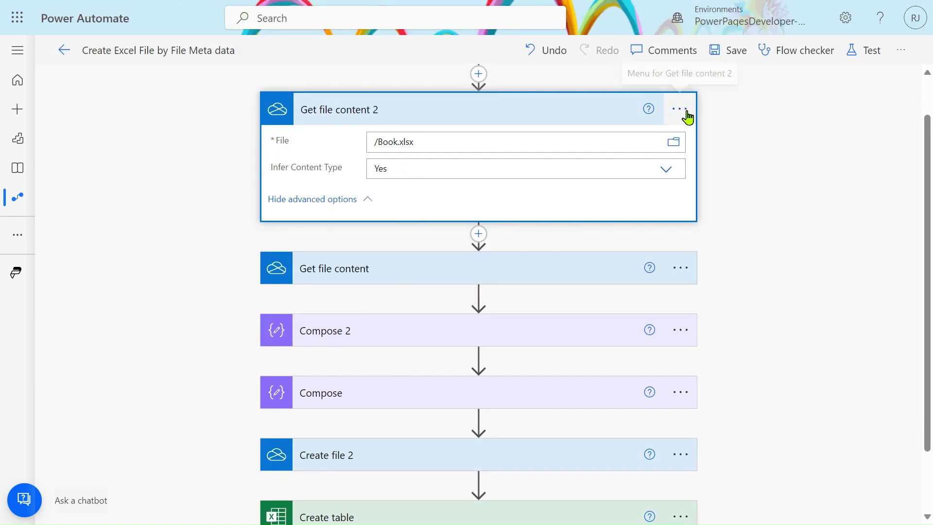
{"action": "left_click", "coordinate": [736, 316]}
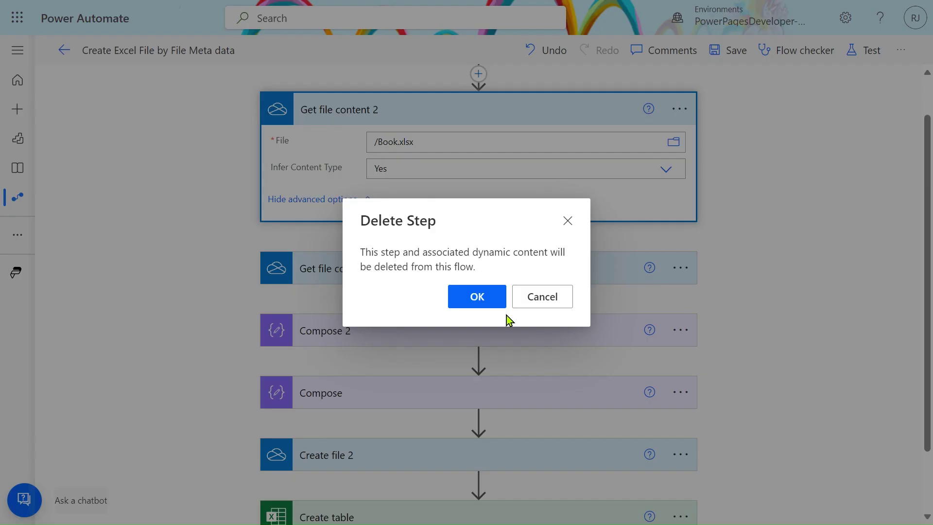
{"action": "left_click", "coordinate": [477, 295]}
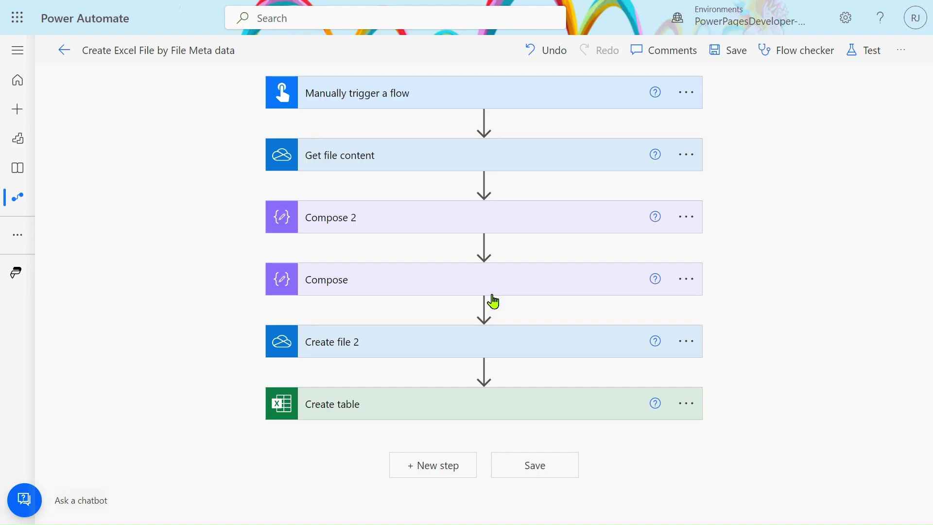
Test the flow with a manual trigger and run it through to a successful completion.
{"action": "left_click", "coordinate": [867, 52]}
{"action": "left_click", "coordinate": [660, 85]}
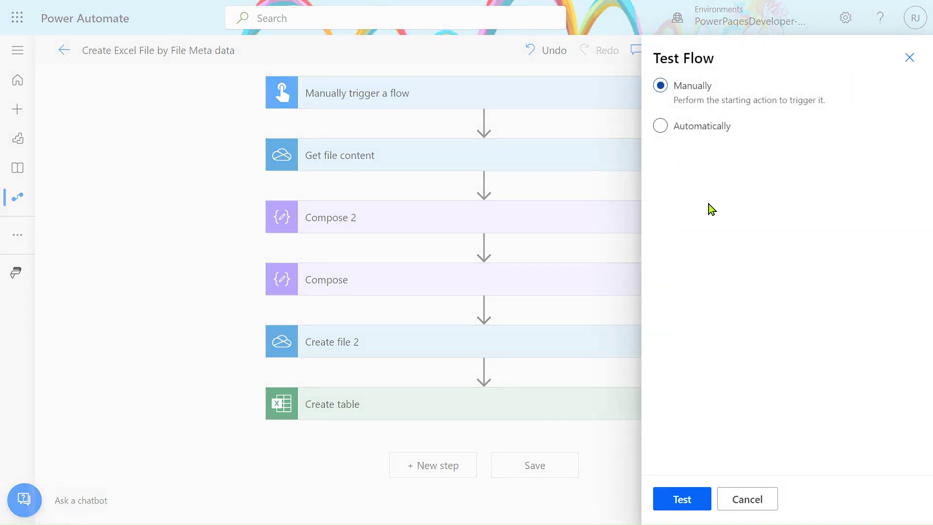
{"action": "left_click", "coordinate": [682, 502]}
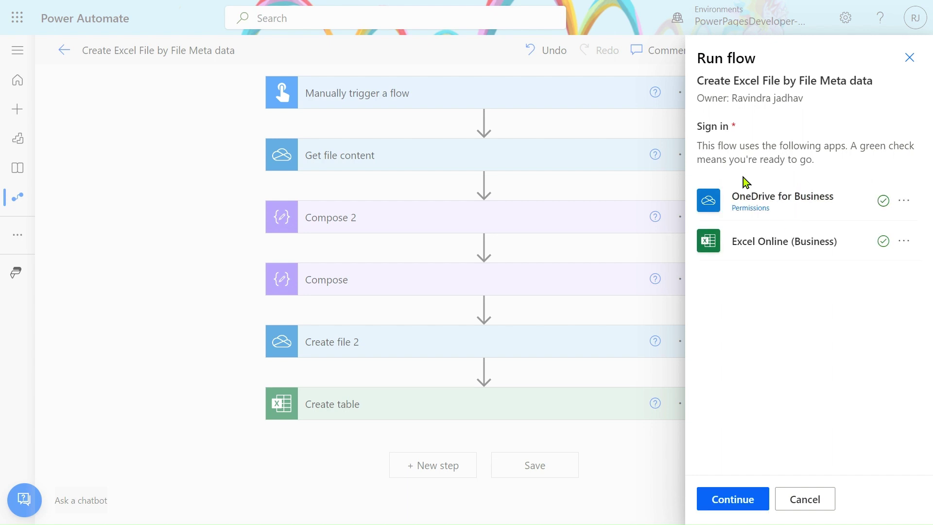
{"action": "left_click", "coordinate": [726, 499]}
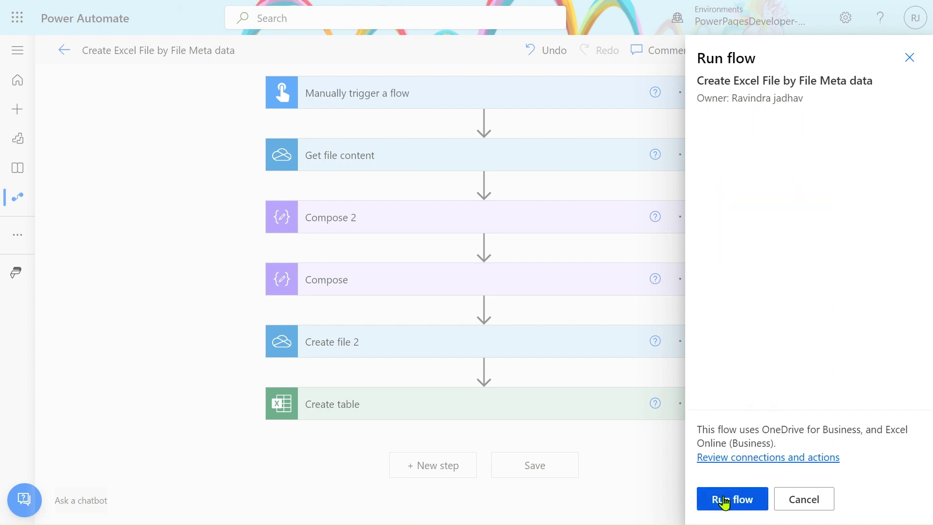
{"action": "left_click", "coordinate": [725, 499]}
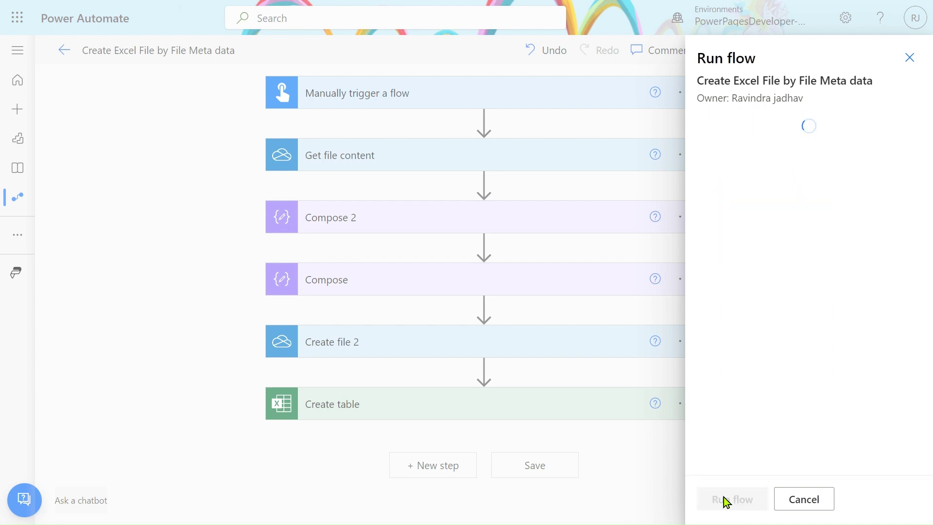
{"action": "left_click", "coordinate": [723, 496]}
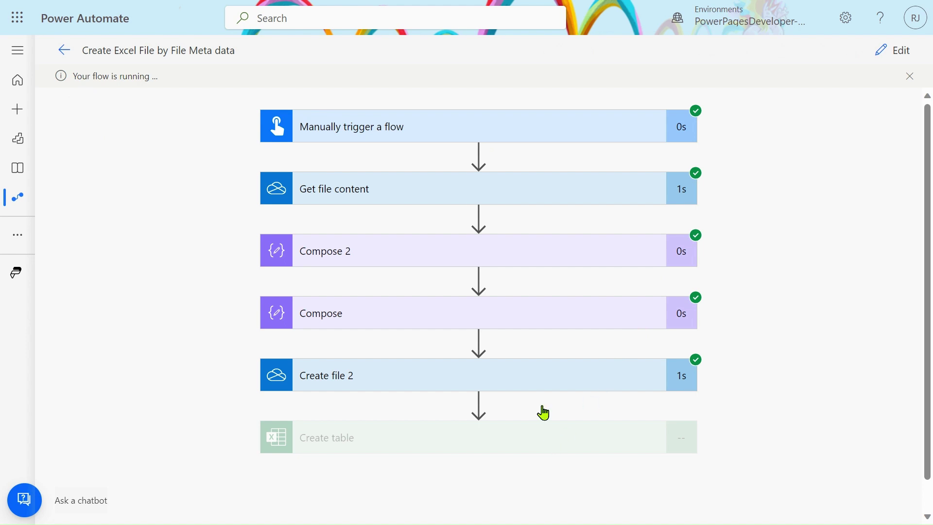
Inspect the run's Get file content output and select all of its file content for copying.
{"action": "left_click", "coordinate": [909, 76]}
{"action": "left_click", "coordinate": [476, 168]}
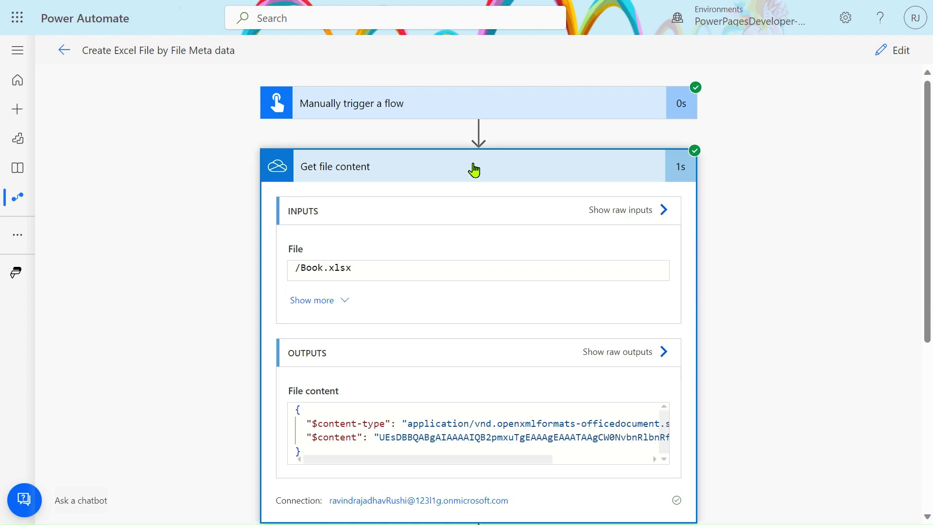
{"action": "scroll", "coordinate": [406, 436], "scroll_direction": "right", "scroll_amount": 5}
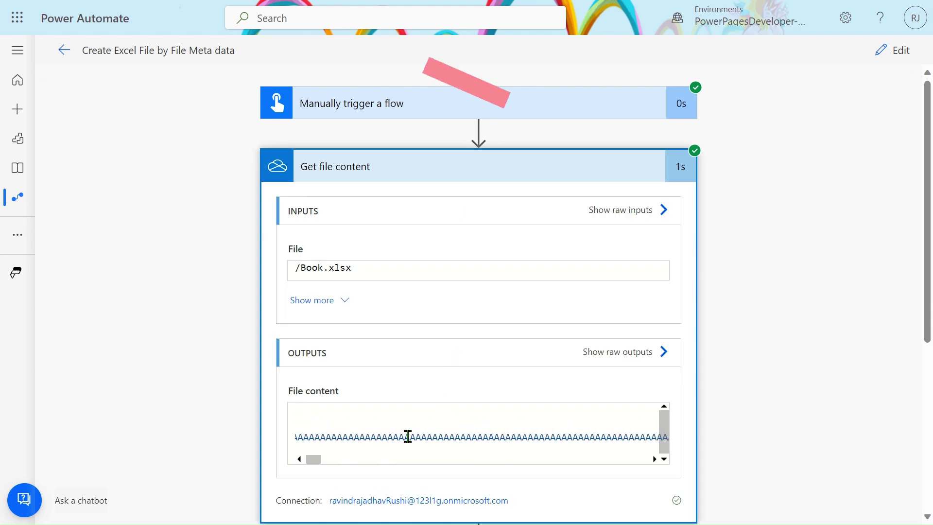
{"action": "scroll", "coordinate": [407, 437], "scroll_direction": "left", "scroll_amount": 5}
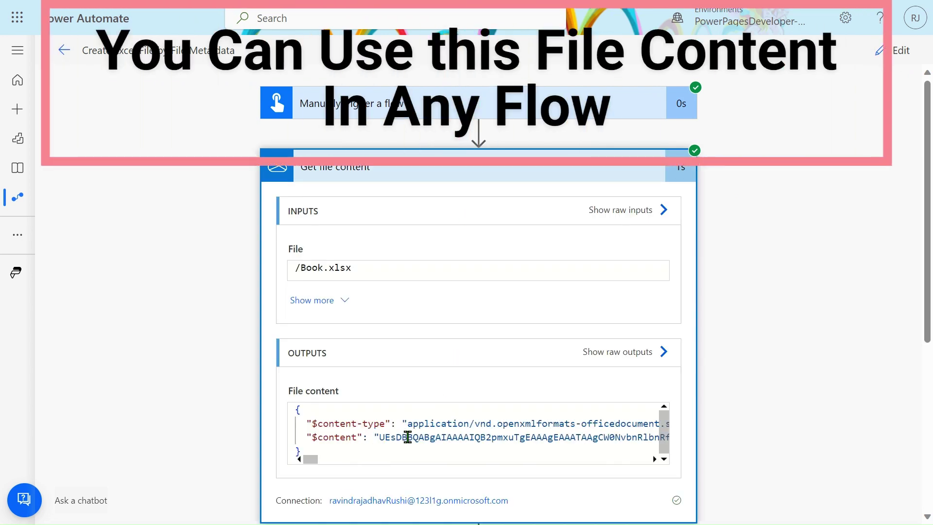
{"action": "left_click", "coordinate": [406, 437]}
{"action": "key", "text": "ctrl+a"}
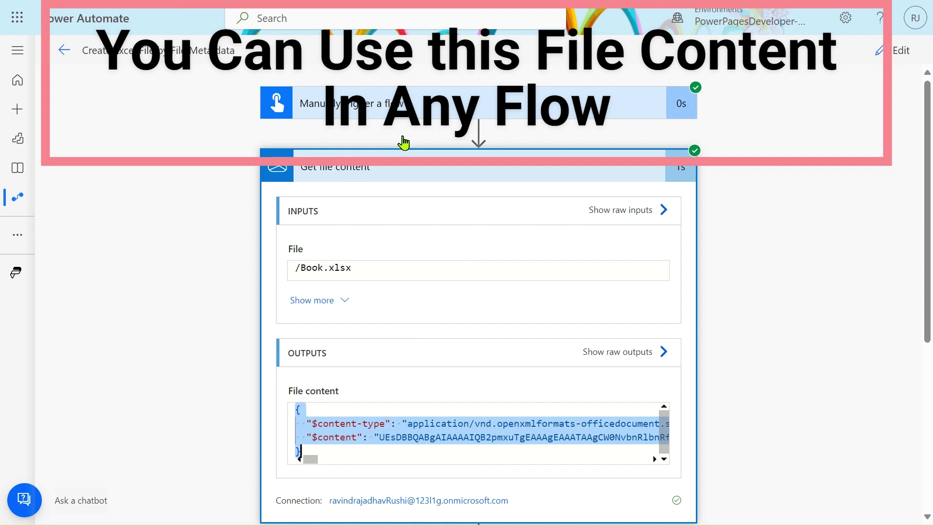
{"action": "scroll", "coordinate": [545, 333], "scroll_direction": "down", "scroll_amount": 2}
{"action": "left_click", "coordinate": [548, 342]}
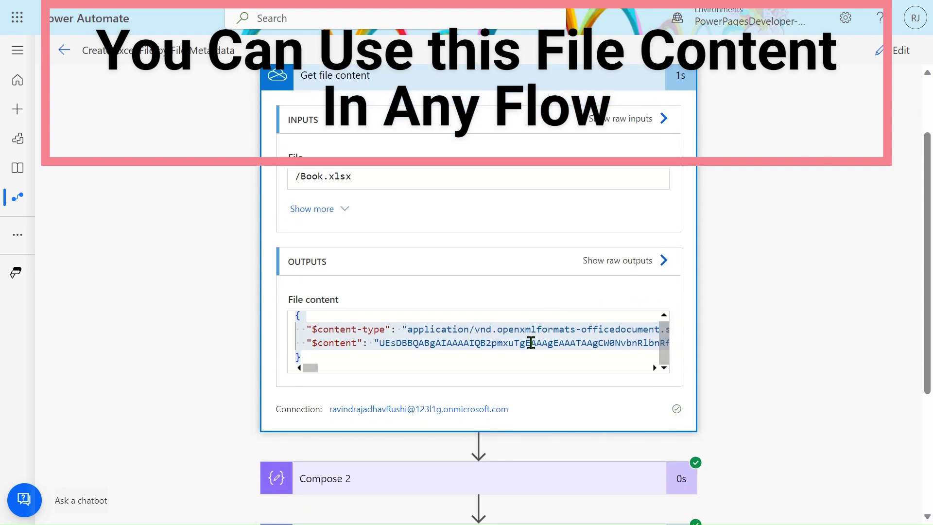
{"action": "scroll", "coordinate": [530, 343], "scroll_direction": "right", "scroll_amount": 8}
{"action": "scroll", "coordinate": [531, 342], "scroll_direction": "right", "scroll_amount": 8}
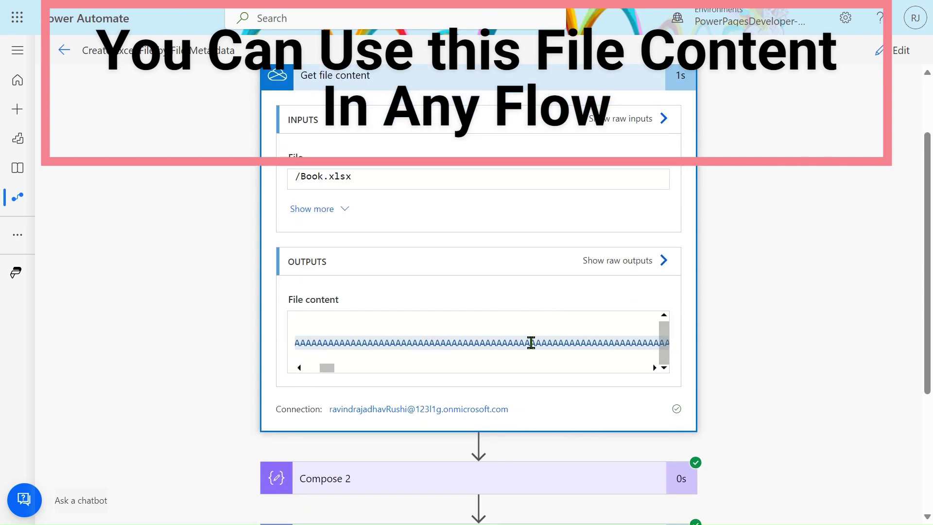
{"action": "scroll", "coordinate": [531, 343], "scroll_direction": "right", "scroll_amount": 8}
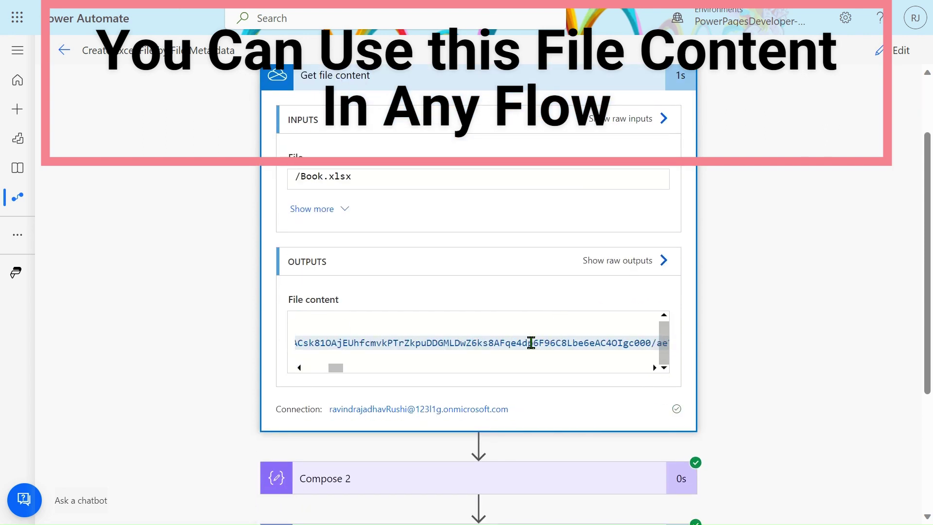
{"action": "left_click", "coordinate": [596, 78]}
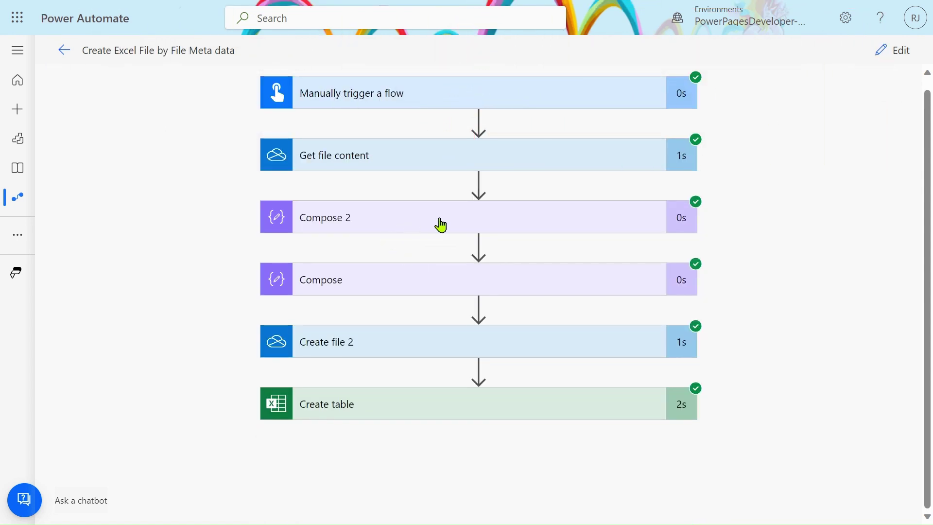
Switch to edit mode and replace the Compose inputs with the pasted JSON file content.
{"action": "left_click", "coordinate": [554, 215]}
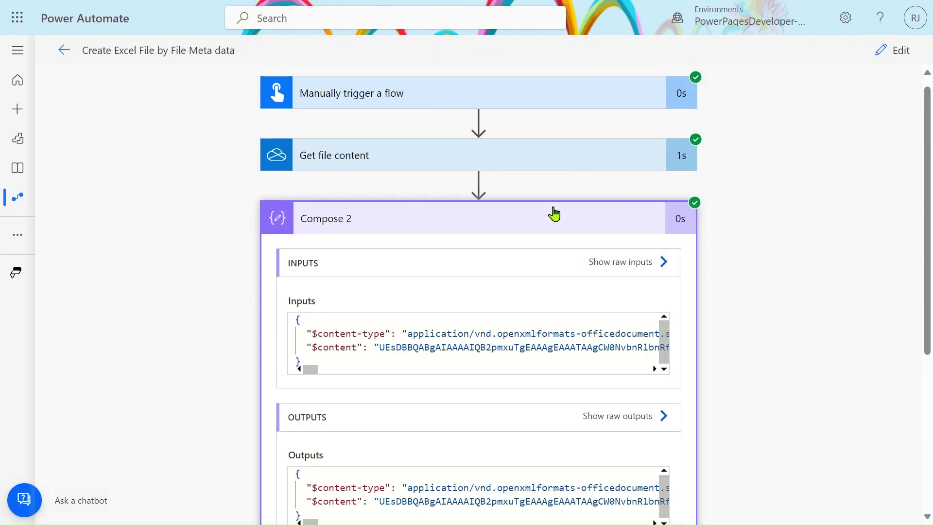
{"action": "left_click", "coordinate": [892, 50]}
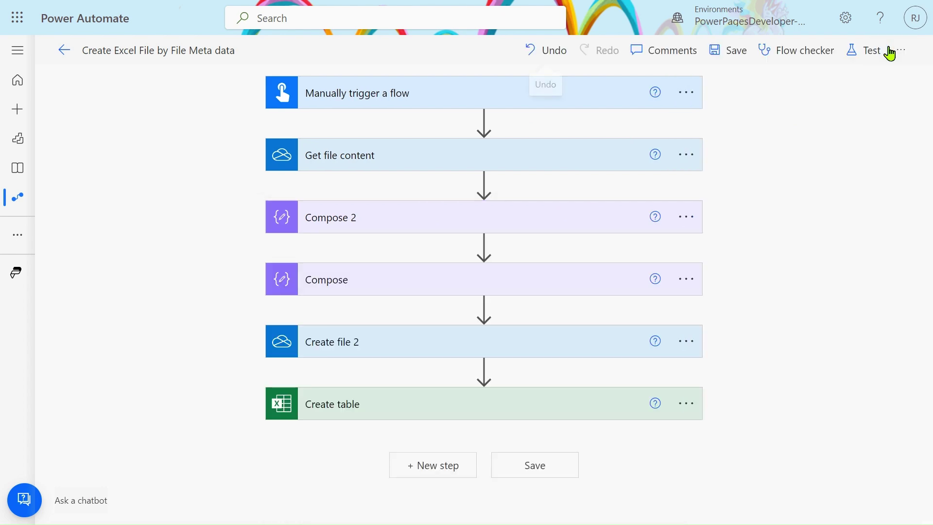
{"action": "left_click", "coordinate": [560, 282]}
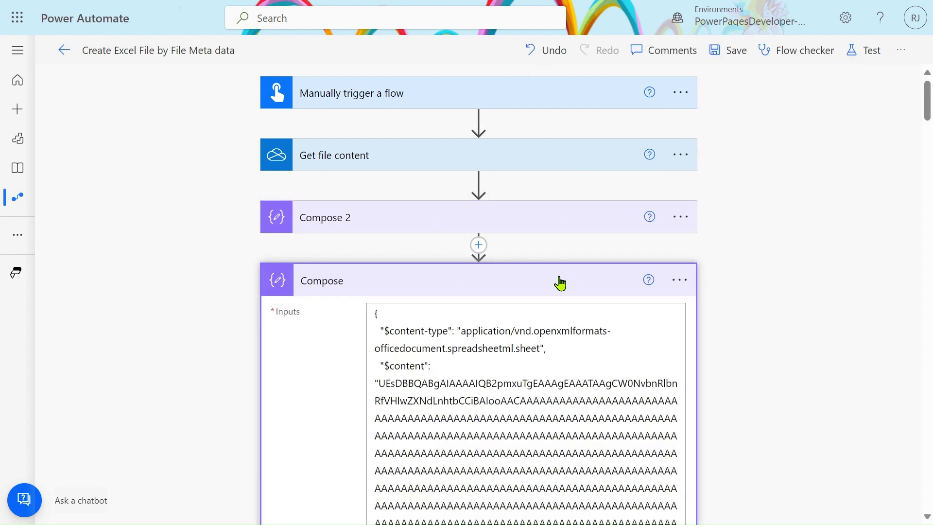
{"action": "scroll", "coordinate": [560, 283], "scroll_direction": "down", "scroll_amount": 5}
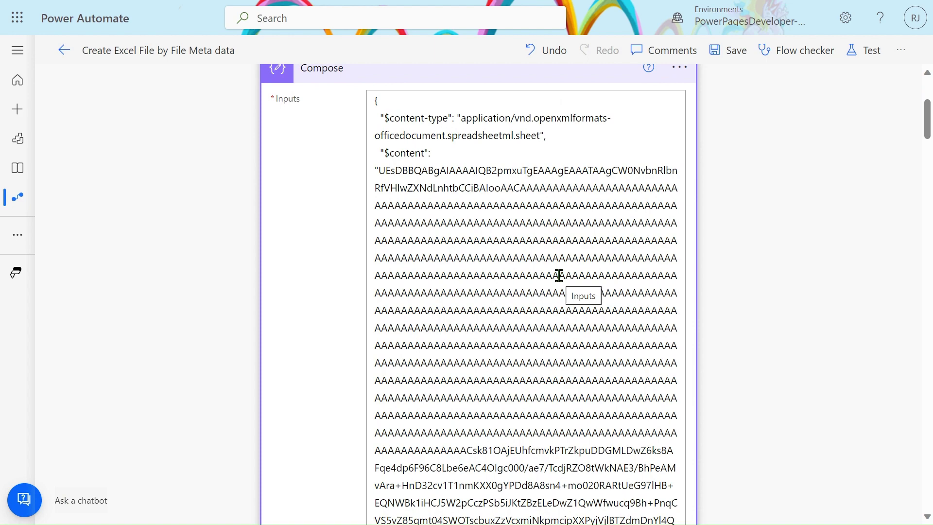
{"action": "left_click", "coordinate": [560, 276]}
{"action": "key", "text": "ctrl+a"}
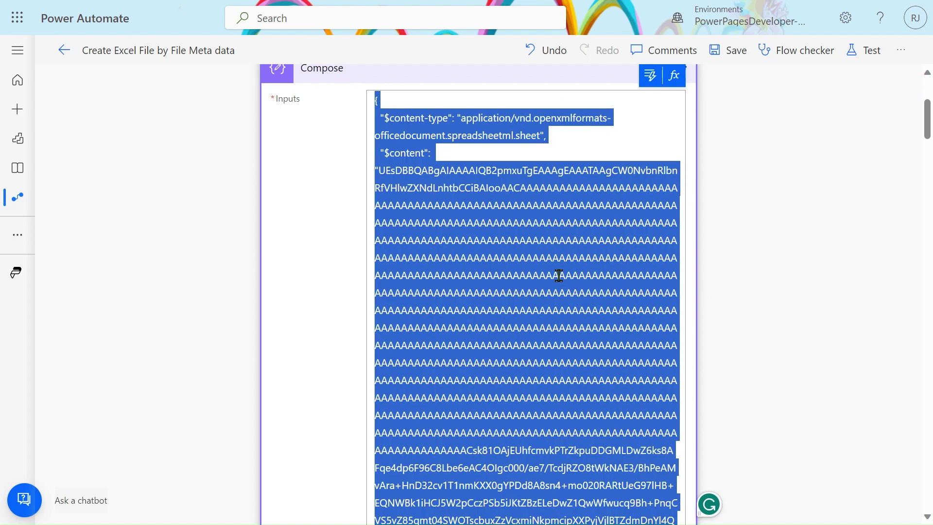
{"action": "key", "text": "Delete"}
{"action": "key", "text": "ctrl+v"}
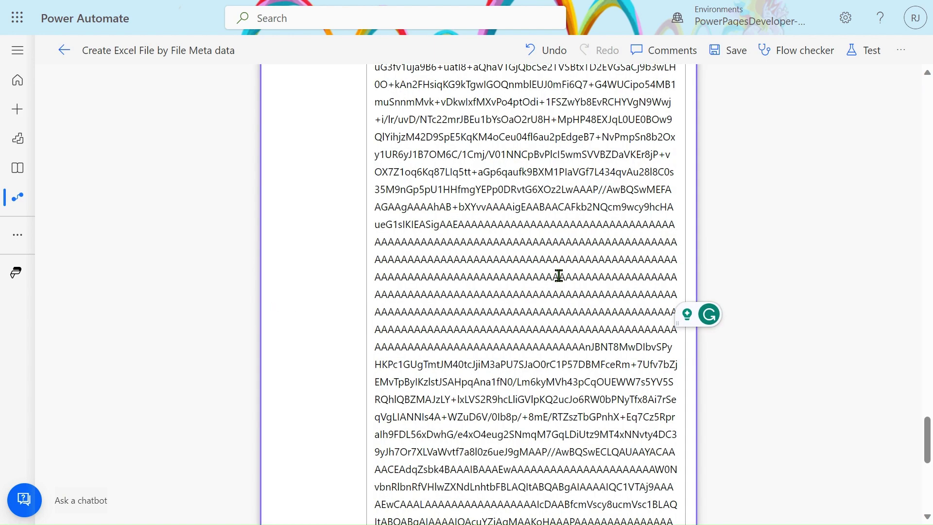
{"action": "scroll", "coordinate": [559, 276], "scroll_direction": "down", "scroll_amount": 2}
{"action": "scroll", "coordinate": [559, 276], "scroll_direction": "up", "scroll_amount": 5}
{"action": "scroll", "coordinate": [560, 276], "scroll_direction": "up", "scroll_amount": 5}
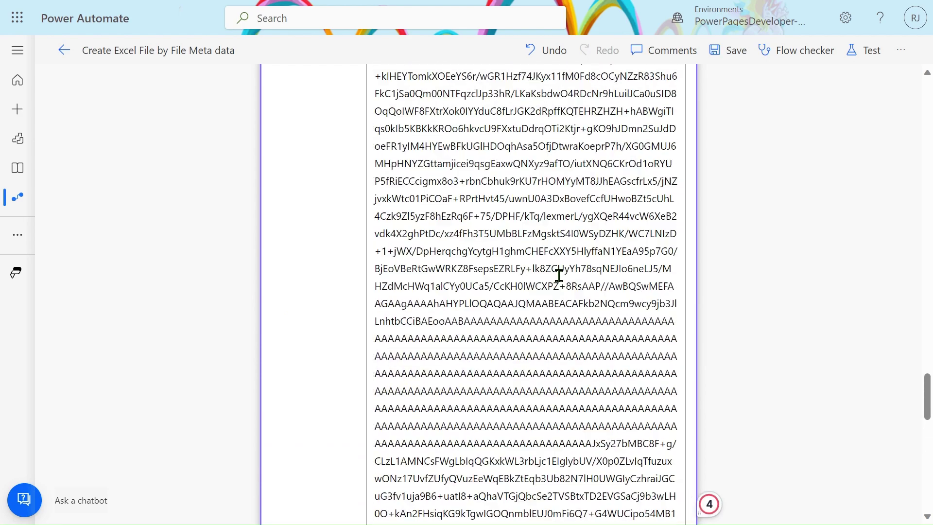
{"action": "scroll", "coordinate": [559, 276], "scroll_direction": "up", "scroll_amount": 3}
{"action": "scroll", "coordinate": [560, 276], "scroll_direction": "up", "scroll_amount": 5}
{"action": "scroll", "coordinate": [559, 275], "scroll_direction": "up", "scroll_amount": 5}
{"action": "scroll", "coordinate": [559, 275], "scroll_direction": "up", "scroll_amount": 5}
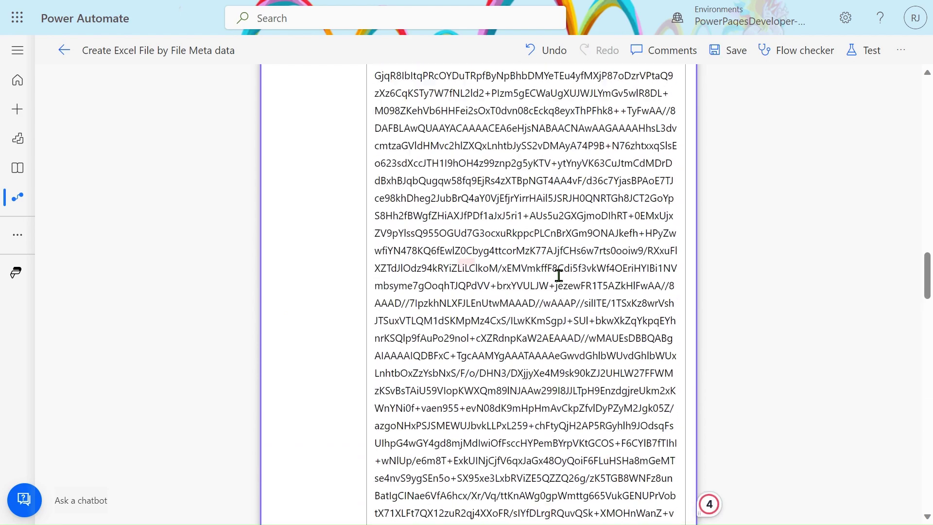
{"action": "scroll", "coordinate": [560, 276], "scroll_direction": "up", "scroll_amount": 5}
{"action": "scroll", "coordinate": [560, 276], "scroll_direction": "up", "scroll_amount": 5}
{"action": "scroll", "coordinate": [560, 276], "scroll_direction": "up", "scroll_amount": 5}
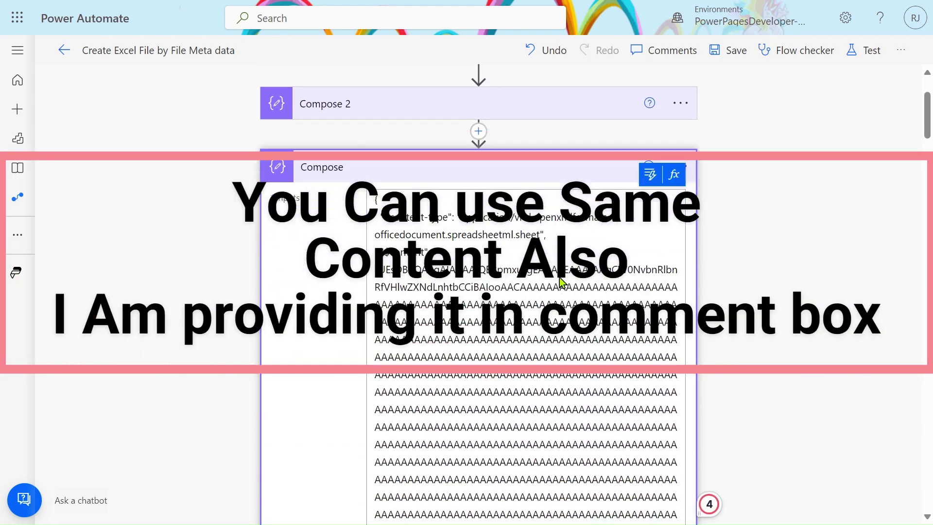
{"action": "left_click", "coordinate": [502, 184]}
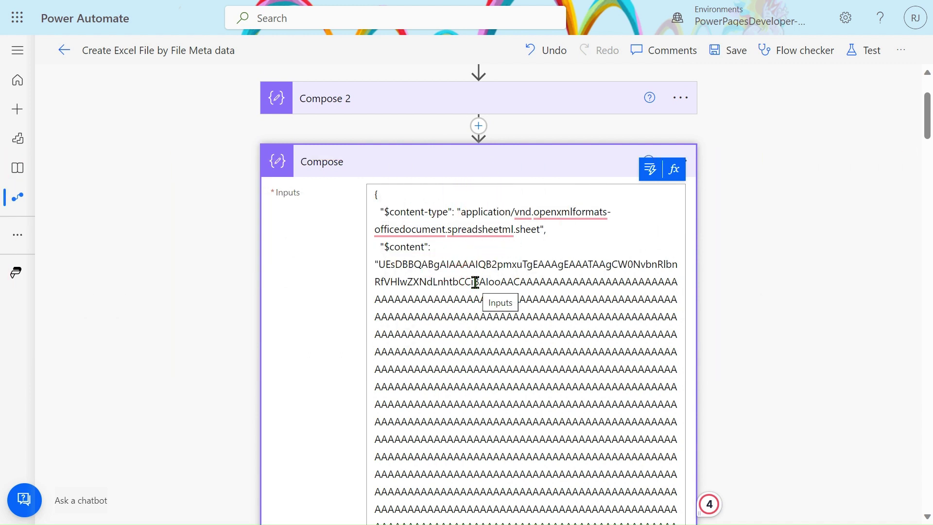
Review Create file 2 using Compose outputs, then expand Create table showing range A1:C1 named New.
{"action": "left_click", "coordinate": [442, 168]}
{"action": "left_click", "coordinate": [405, 341]}
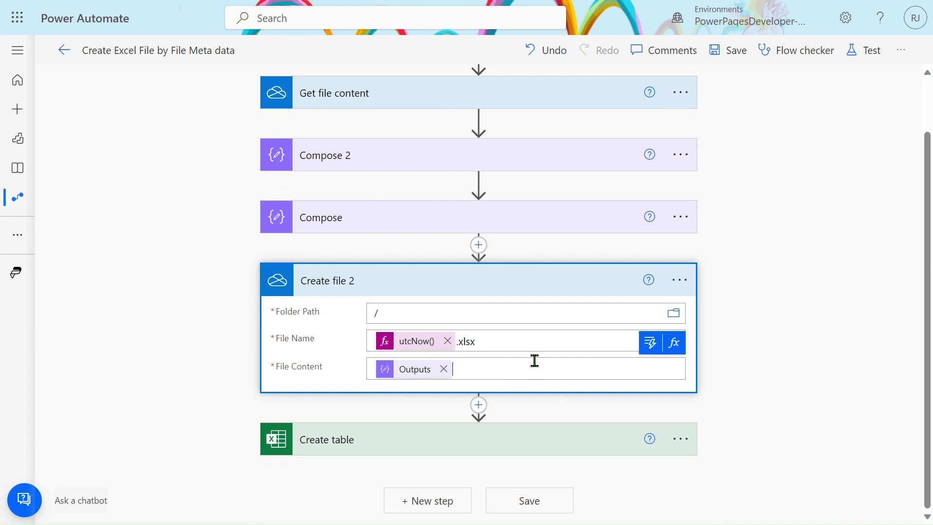
{"action": "left_click", "coordinate": [651, 341]}
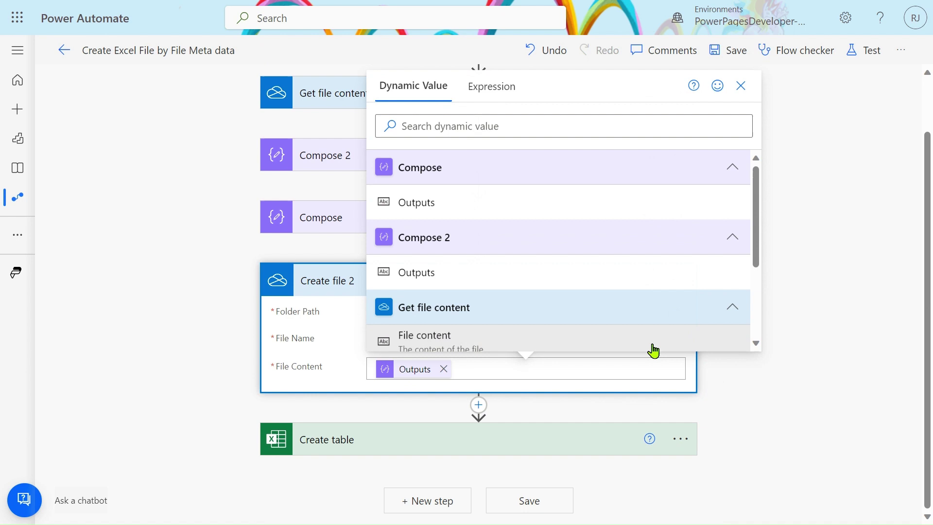
{"action": "left_click", "coordinate": [722, 416]}
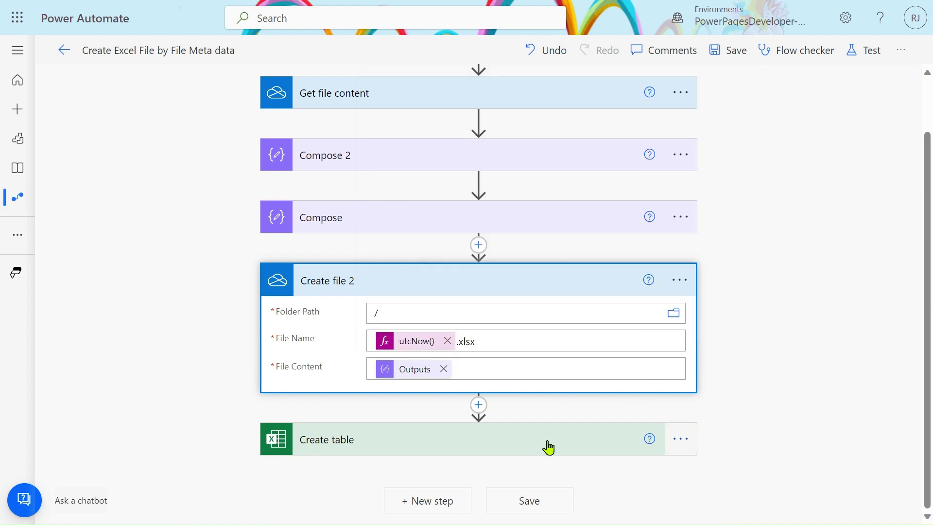
{"action": "left_click", "coordinate": [490, 440]}
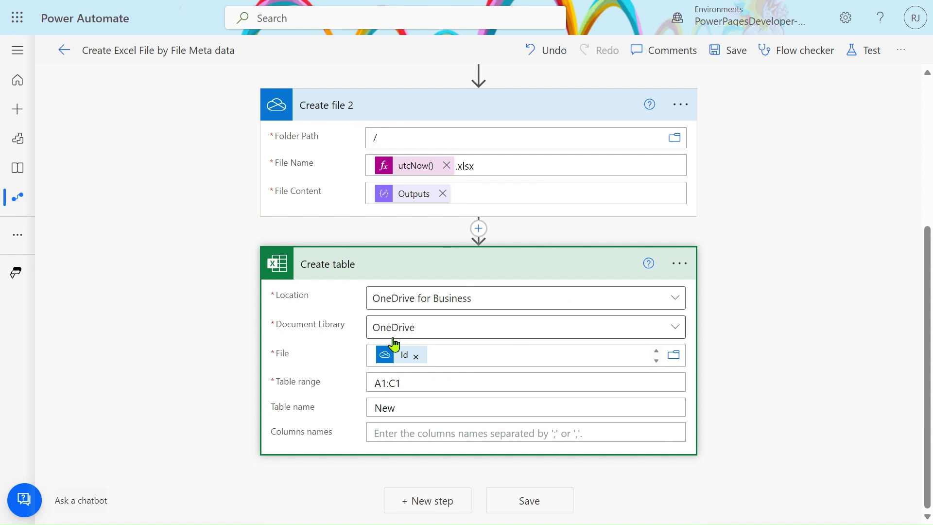
{"action": "mouse_move", "coordinate": [408, 413]}
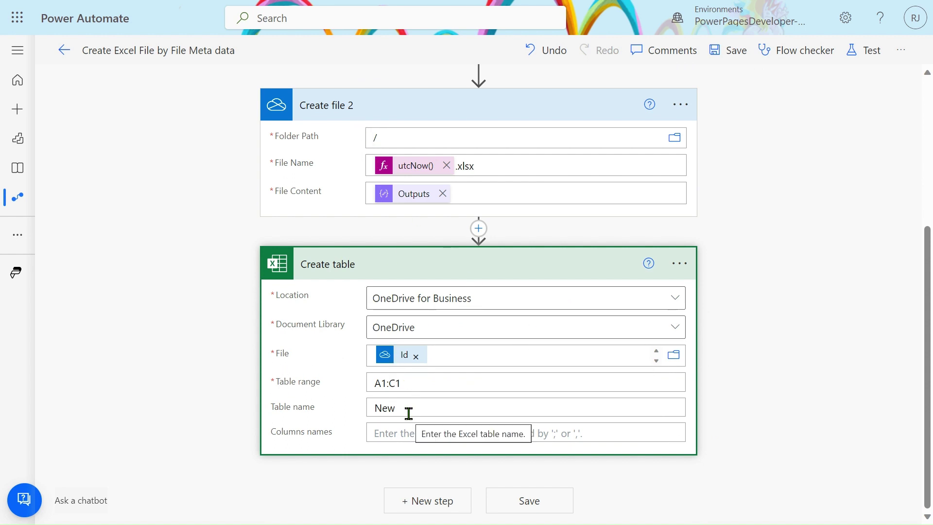
{"action": "scroll", "coordinate": [399, 465], "scroll_direction": "up", "scroll_amount": 5}
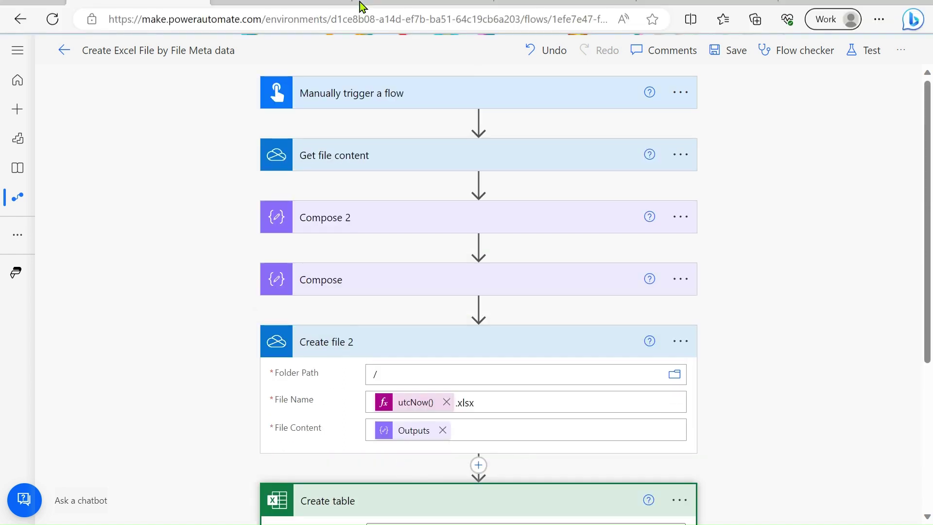
Glance back at the Create Excel File flow's Compose step, then bring CVS_To_Excel_New_1 to the front.
{"action": "left_click", "coordinate": [589, 11]}
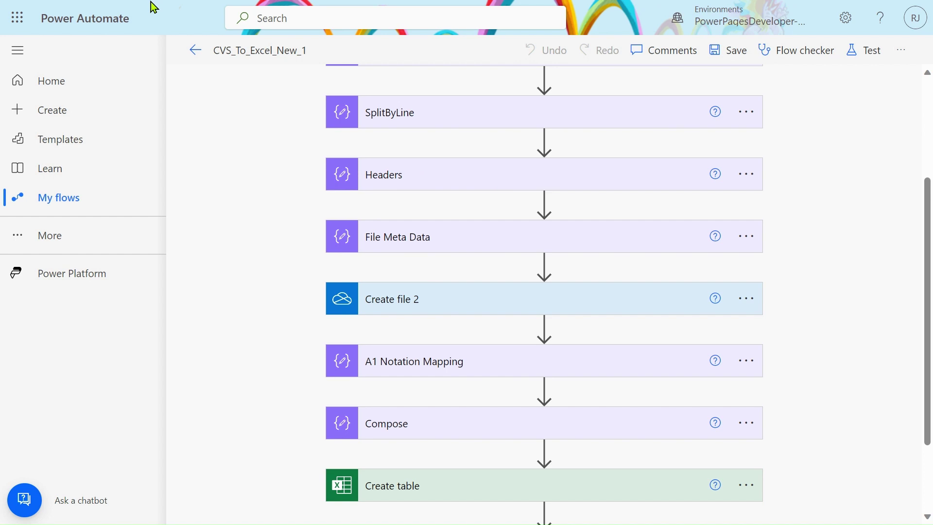
{"action": "left_click", "coordinate": [131, 11]}
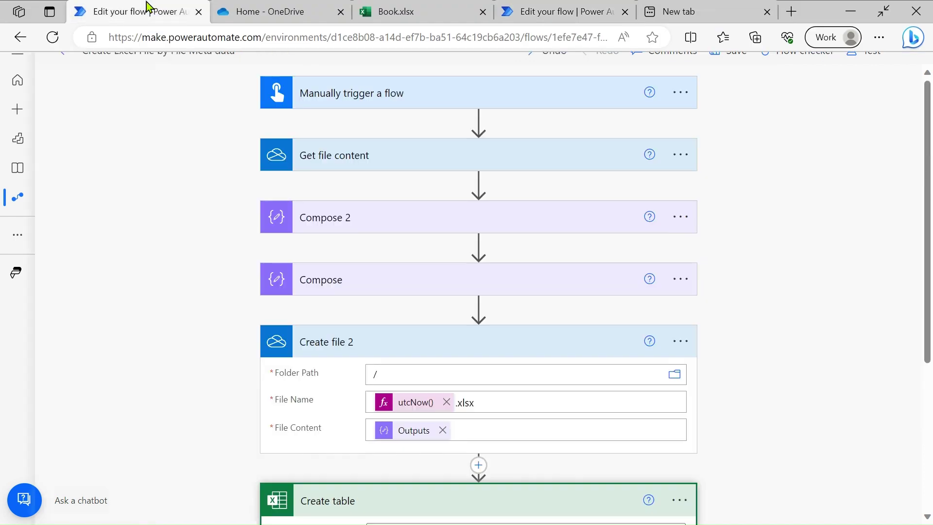
{"action": "left_click", "coordinate": [680, 279]}
{"action": "left_click", "coordinate": [740, 279]}
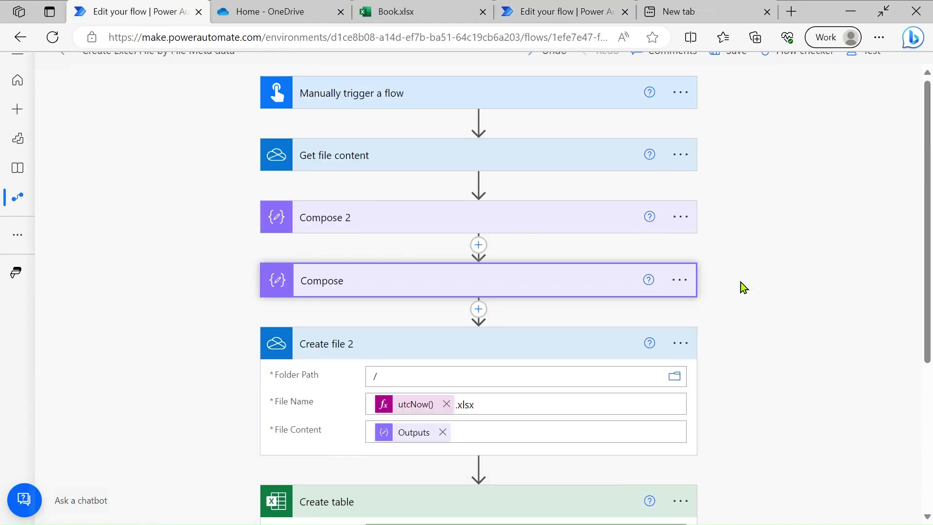
{"action": "left_click", "coordinate": [525, 281]}
{"action": "left_click", "coordinate": [562, 10]}
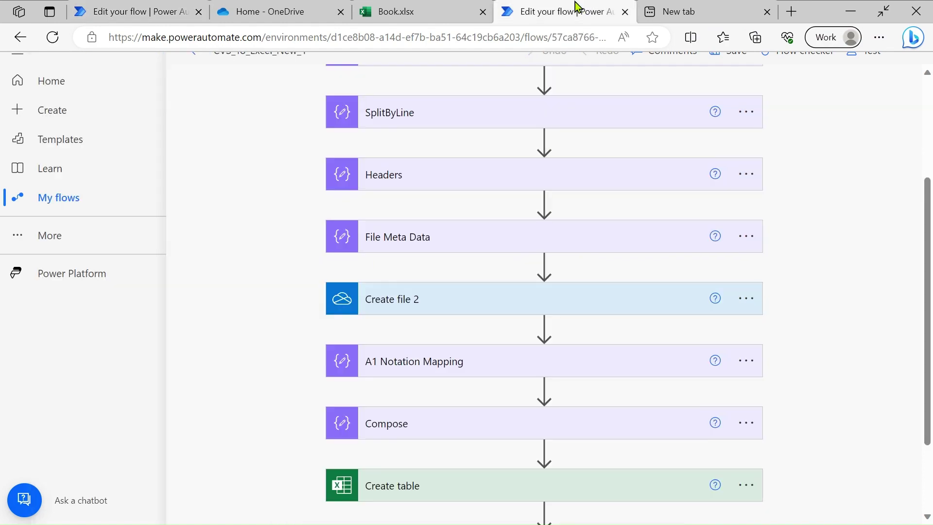
{"action": "scroll", "coordinate": [472, 232], "scroll_direction": "up", "scroll_amount": 2}
{"action": "scroll", "coordinate": [473, 232], "scroll_direction": "down", "scroll_amount": 1}
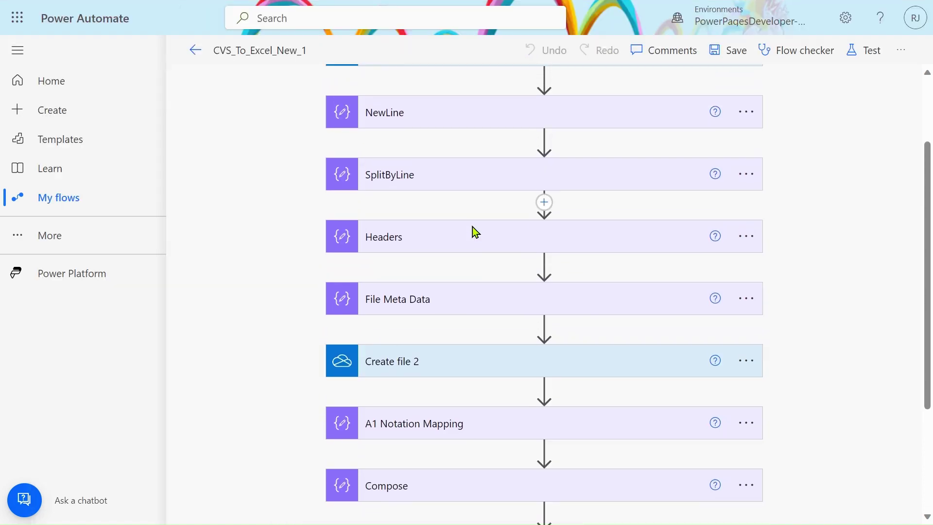
Expand File Meta Data, Create file 2, A1 Notation Mapping and Compose to show their inputs.
{"action": "left_click", "coordinate": [474, 289]}
{"action": "scroll", "coordinate": [474, 297], "scroll_direction": "down", "scroll_amount": 5}
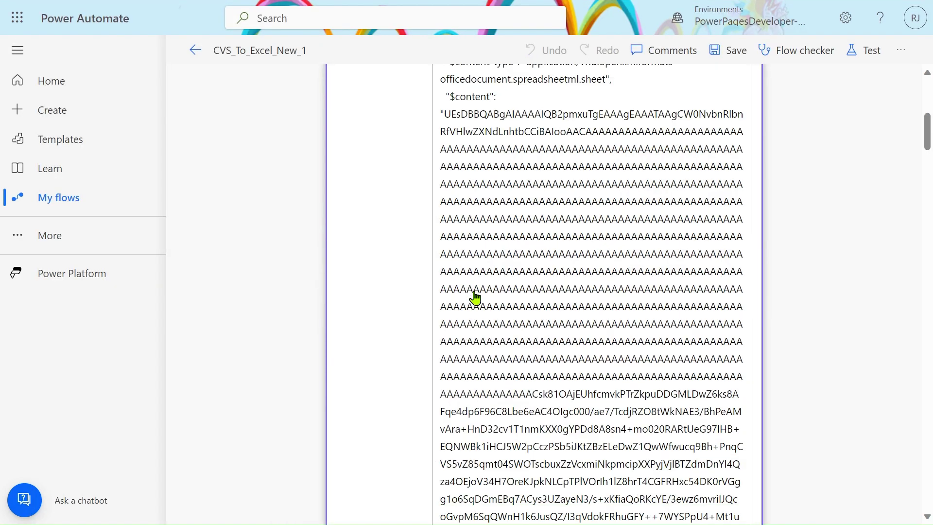
{"action": "scroll", "coordinate": [474, 296], "scroll_direction": "down", "scroll_amount": 5}
{"action": "scroll", "coordinate": [474, 296], "scroll_direction": "down", "scroll_amount": 5}
{"action": "scroll", "coordinate": [474, 296], "scroll_direction": "down", "scroll_amount": 5}
{"action": "scroll", "coordinate": [475, 292], "scroll_direction": "down", "scroll_amount": 5}
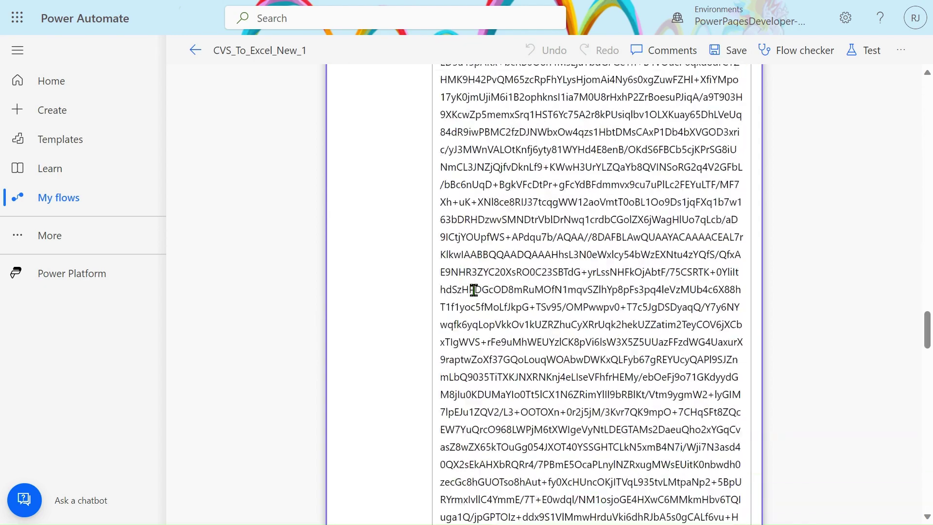
{"action": "scroll", "coordinate": [474, 292], "scroll_direction": "down", "scroll_amount": 5}
{"action": "scroll", "coordinate": [475, 292], "scroll_direction": "down", "scroll_amount": 5}
{"action": "scroll", "coordinate": [474, 292], "scroll_direction": "down", "scroll_amount": 5}
{"action": "scroll", "coordinate": [474, 291], "scroll_direction": "up", "scroll_amount": 1}
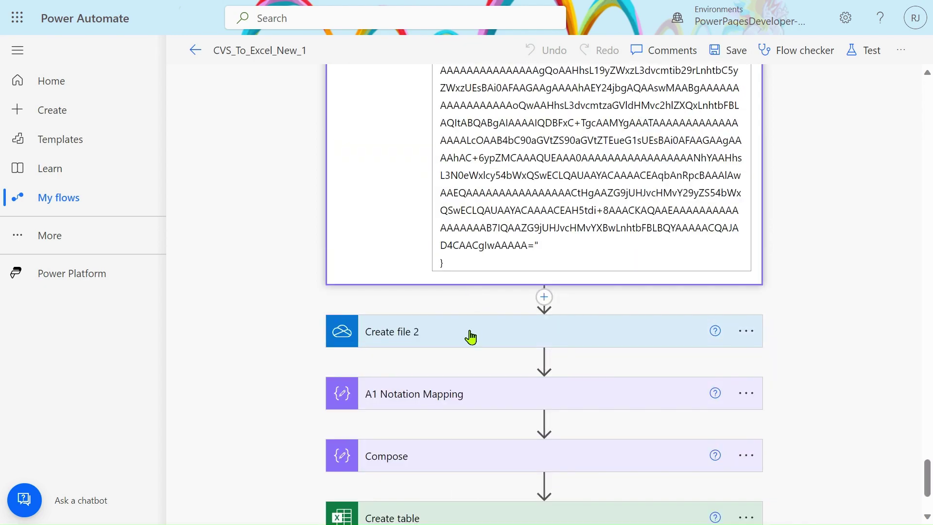
{"action": "left_click", "coordinate": [470, 332]}
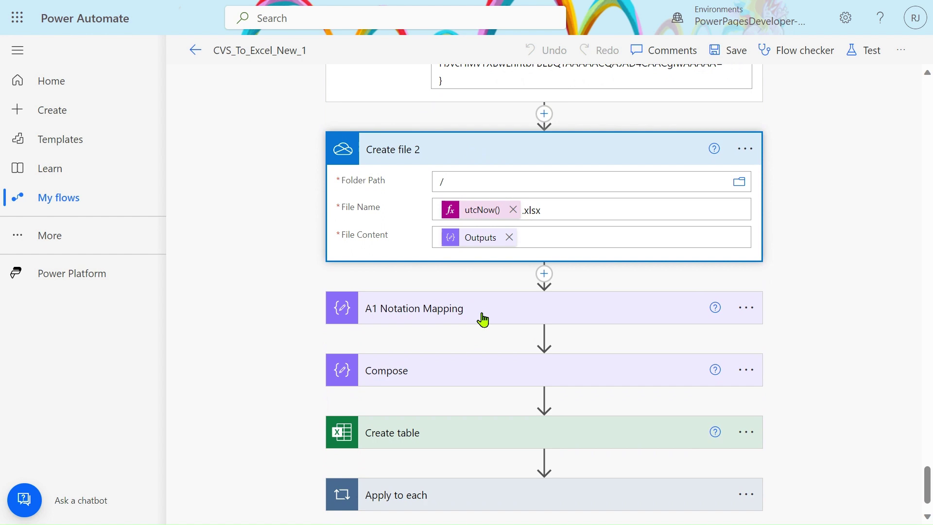
{"action": "left_click", "coordinate": [482, 318]}
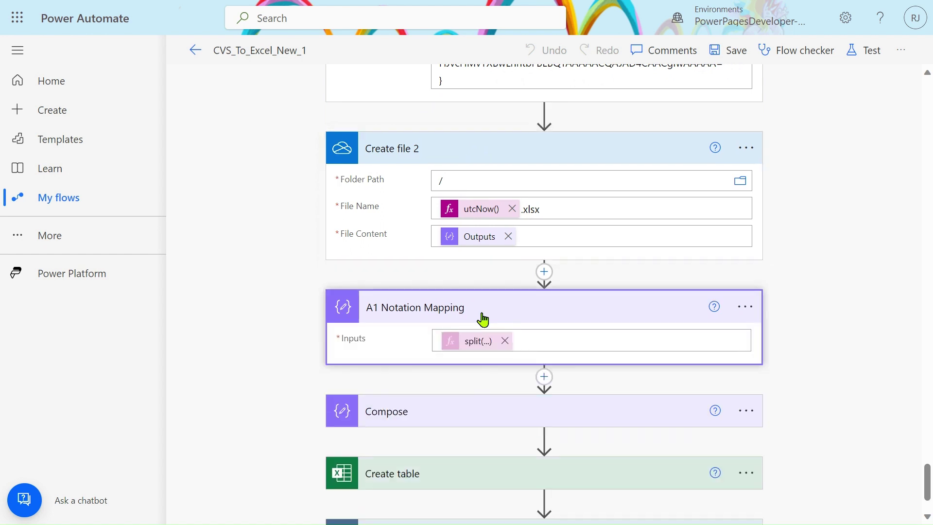
{"action": "scroll", "coordinate": [482, 318], "scroll_direction": "down", "scroll_amount": 1}
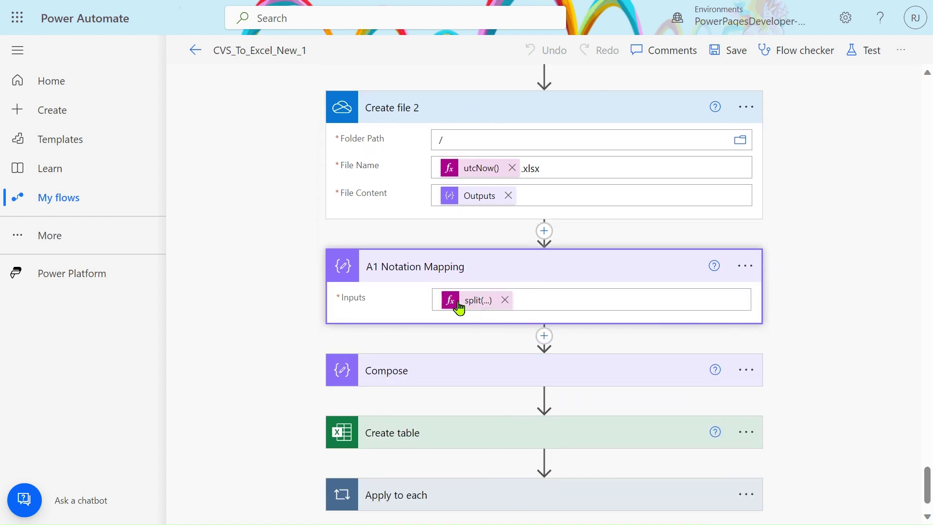
{"action": "left_click", "coordinate": [486, 373]}
{"action": "scroll", "coordinate": [485, 379], "scroll_direction": "down", "scroll_amount": 1}
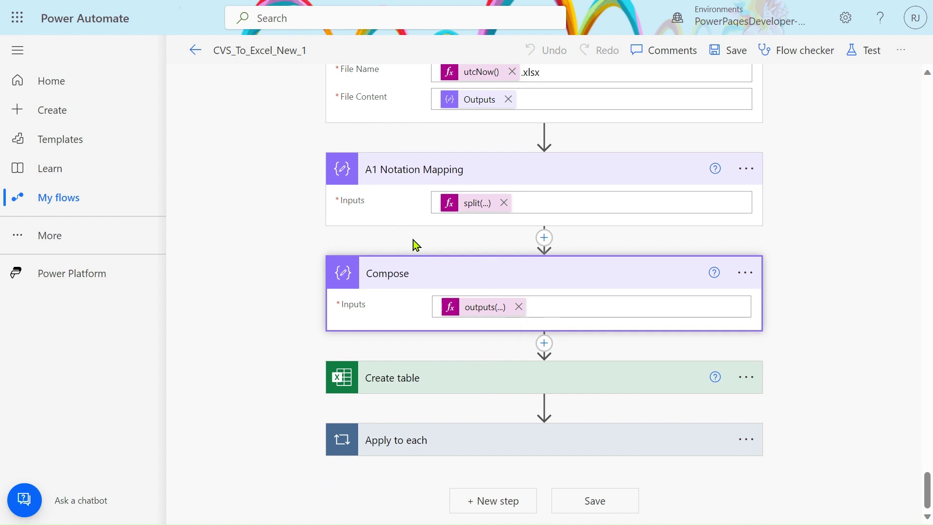
Expand Create table (range A1 plus Outputs, named New) and the Apply to each adding table rows.
{"action": "left_click", "coordinate": [468, 386]}
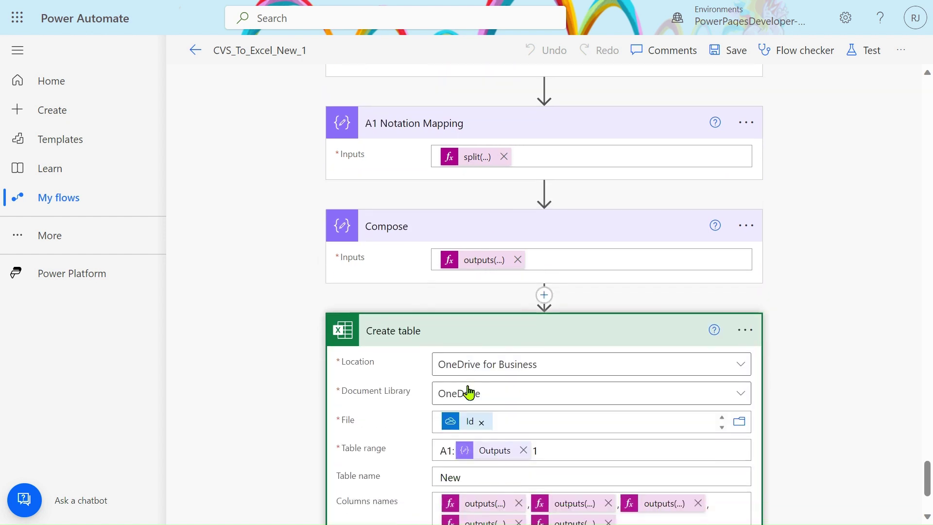
{"action": "scroll", "coordinate": [469, 392], "scroll_direction": "down", "scroll_amount": 2}
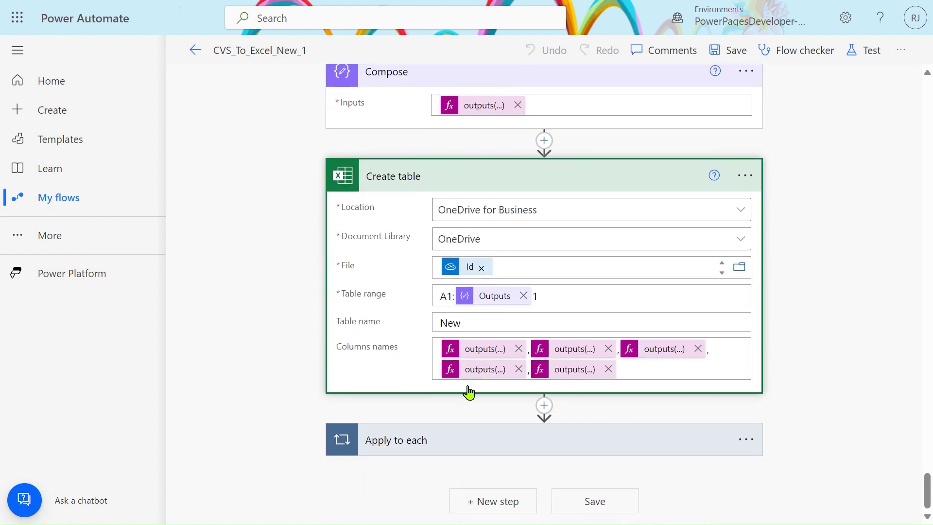
{"action": "left_click", "coordinate": [467, 440]}
{"action": "scroll", "coordinate": [467, 437], "scroll_direction": "down", "scroll_amount": 2}
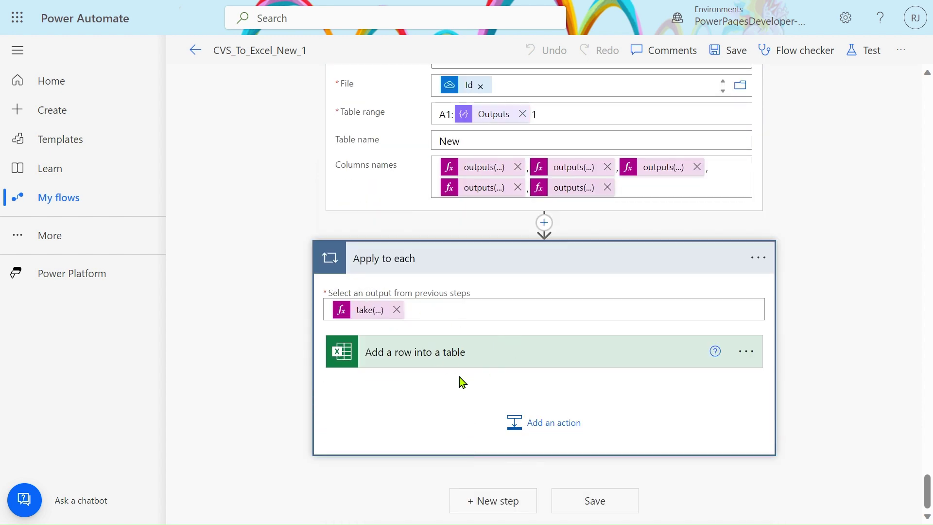
{"action": "left_click", "coordinate": [465, 357]}
{"action": "scroll", "coordinate": [466, 370], "scroll_direction": "down", "scroll_amount": 3}
{"action": "scroll", "coordinate": [466, 370], "scroll_direction": "up", "scroll_amount": 10}
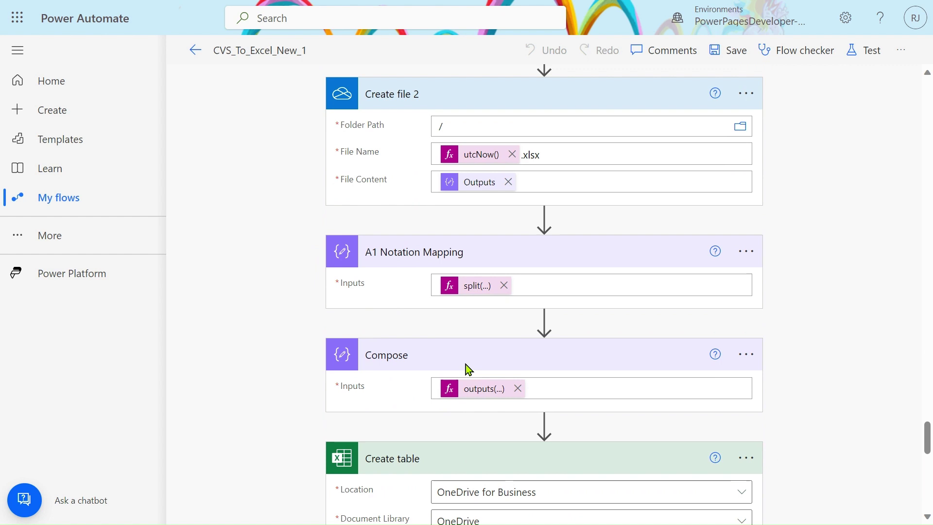
{"action": "scroll", "coordinate": [466, 370], "scroll_direction": "up", "scroll_amount": 10}
{"action": "scroll", "coordinate": [466, 370], "scroll_direction": "up", "scroll_amount": 5}
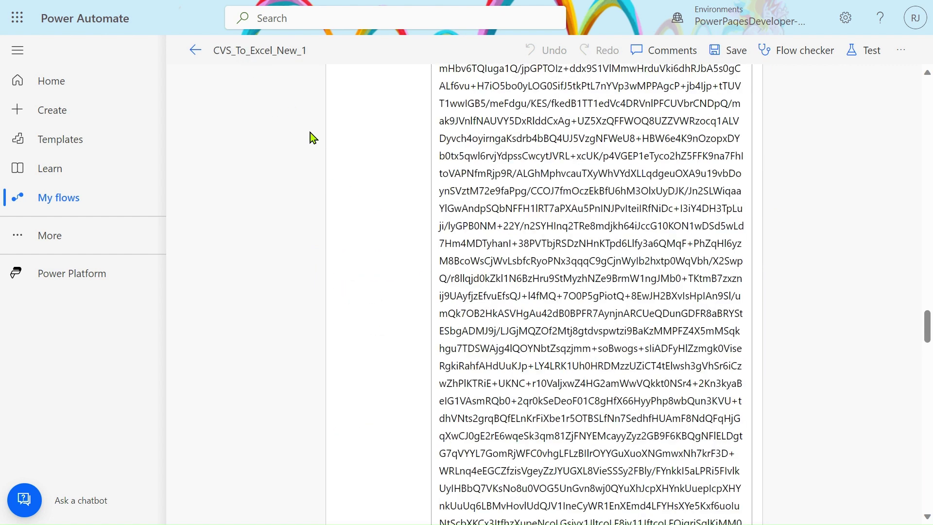
{"action": "scroll", "coordinate": [309, 133], "scroll_direction": "down", "scroll_amount": 5}
{"action": "scroll", "coordinate": [310, 132], "scroll_direction": "up", "scroll_amount": 10}
{"action": "scroll", "coordinate": [310, 132], "scroll_direction": "up", "scroll_amount": 5}
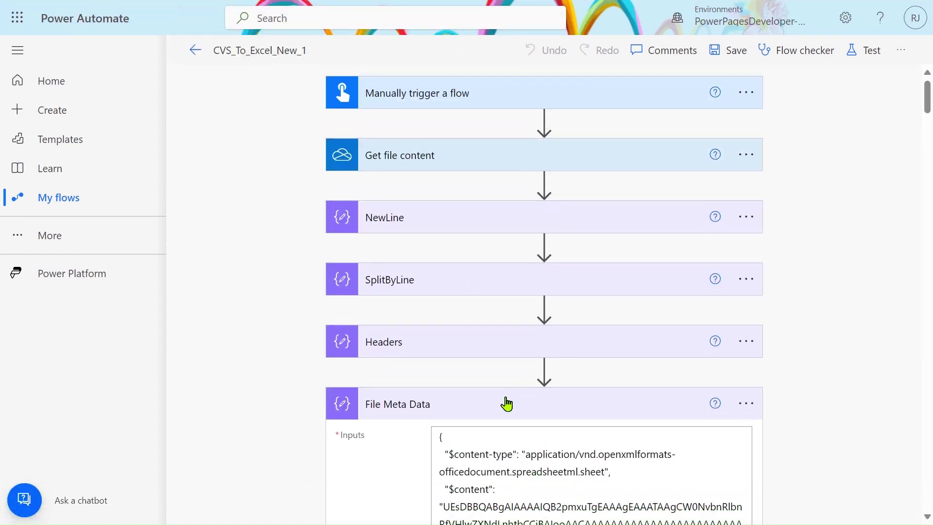
Collapse the File Meta Data and Create file 2 cards so the step list reads compactly.
{"action": "left_click", "coordinate": [500, 402]}
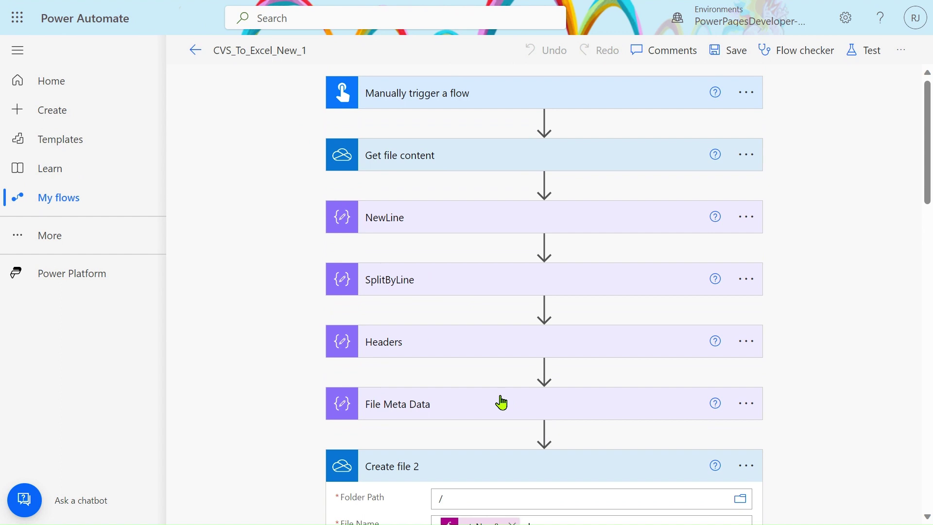
{"action": "left_click", "coordinate": [541, 471]}
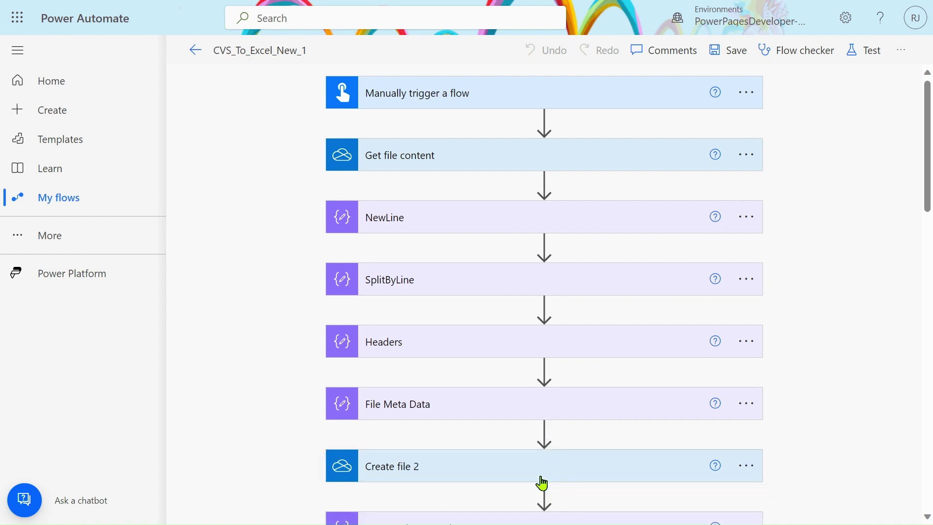